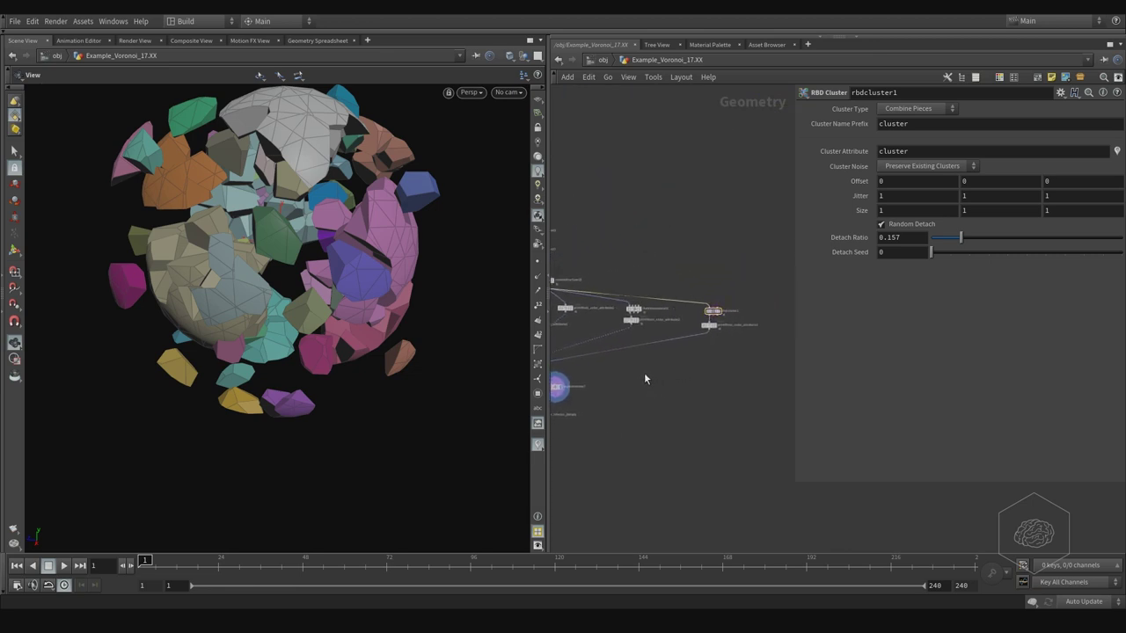
# Add an RBD Material Fracture node to the network below the existing cluster branch.
pyautogui.press('Tab')
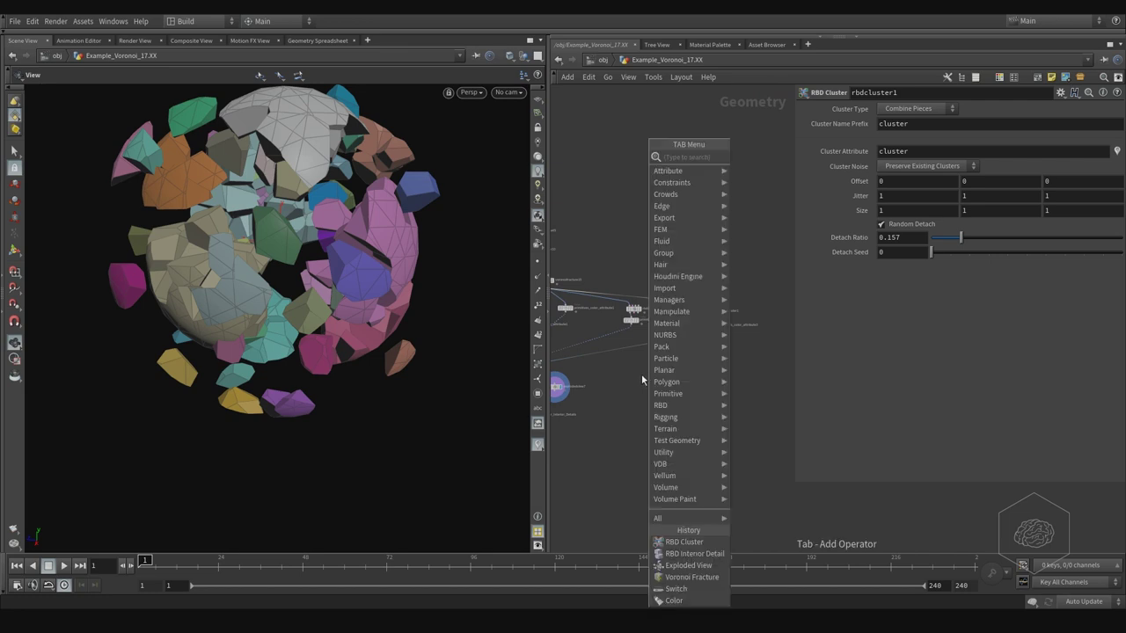
pyautogui.write('rbd')
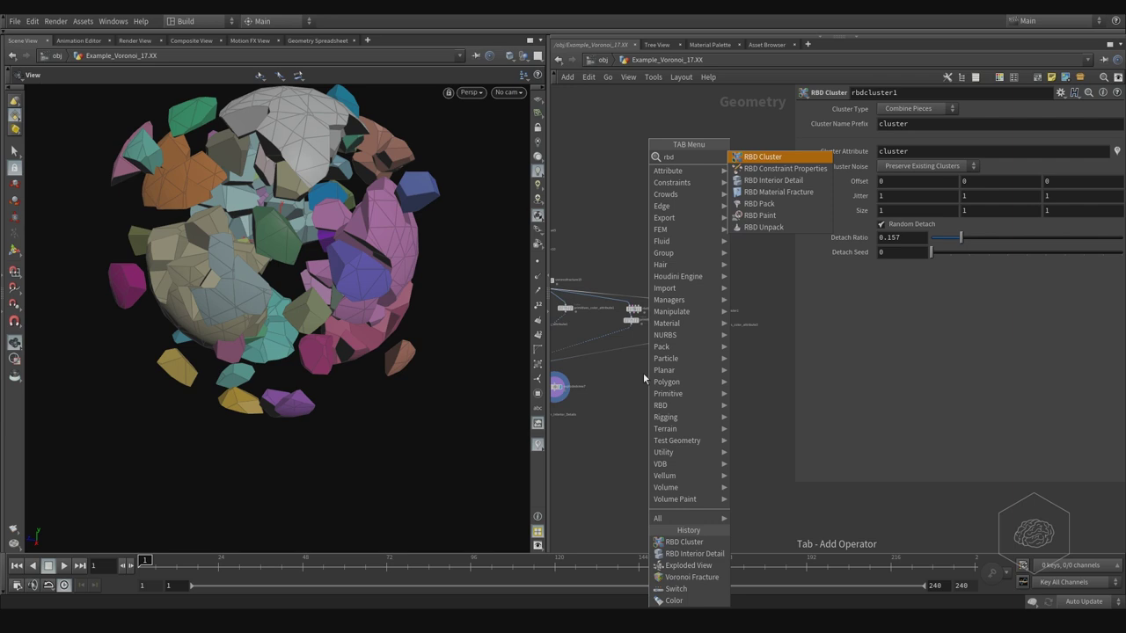
pyautogui.press('Down')
pyautogui.press('Down')
pyautogui.press('Down')
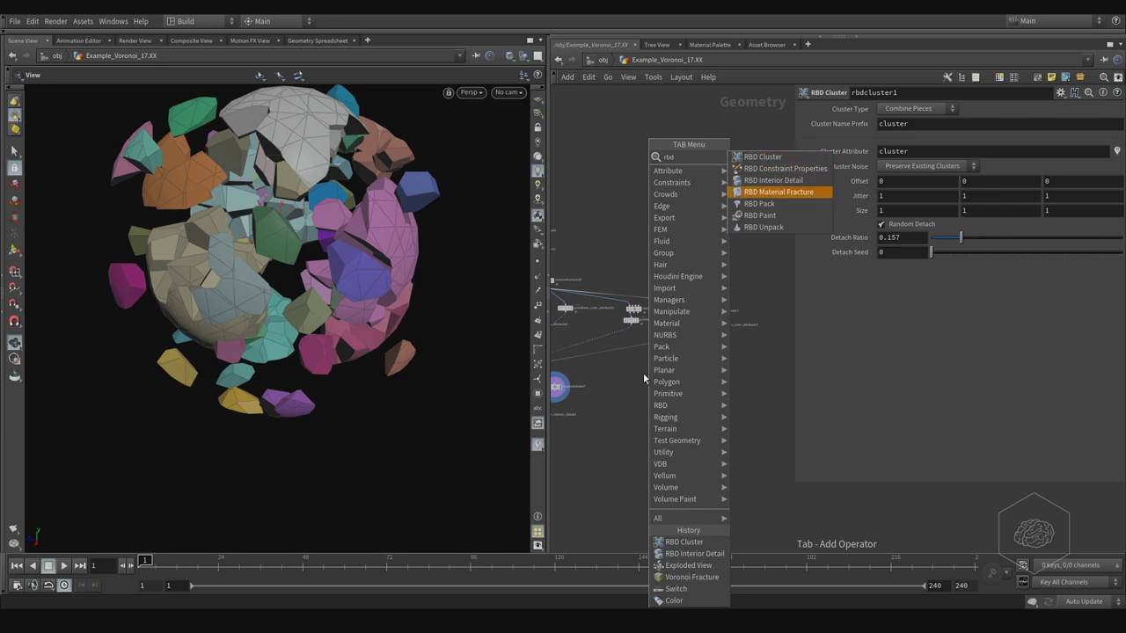
pyautogui.press('Return')
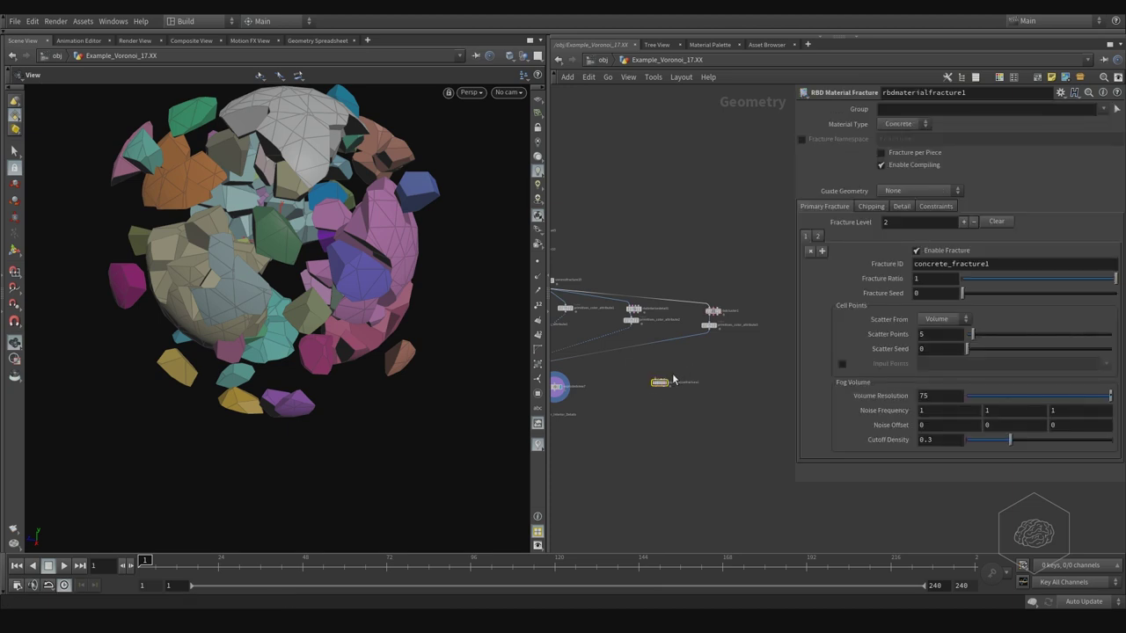
# Review the material type options of the RBD Material Fracture node and keep Concrete.
pyautogui.click(904, 124)
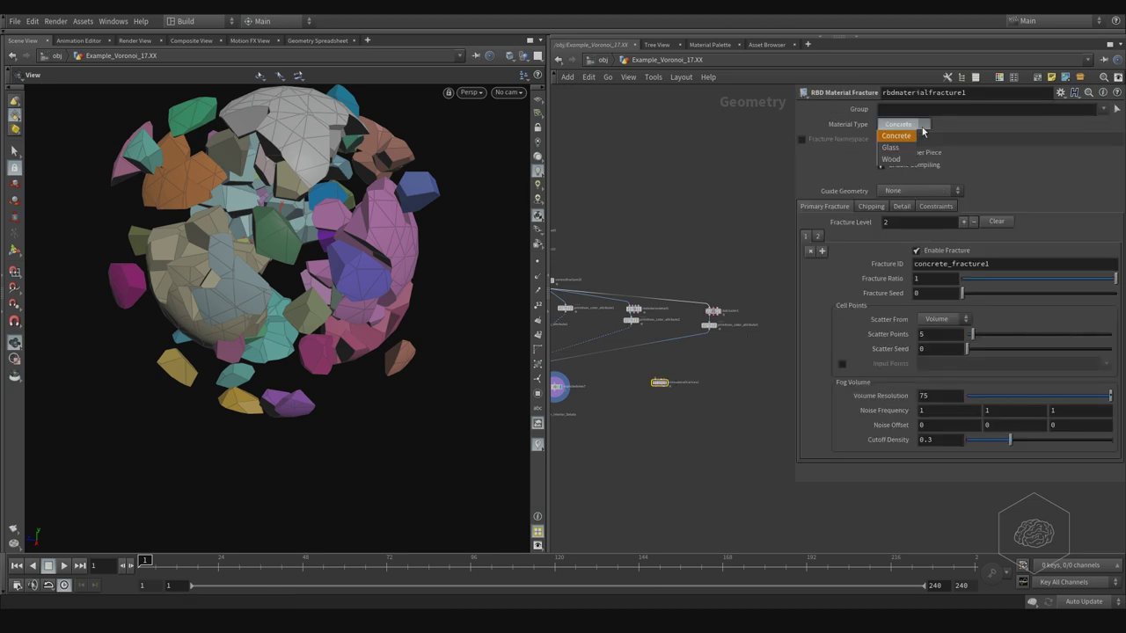
pyautogui.click(718, 194)
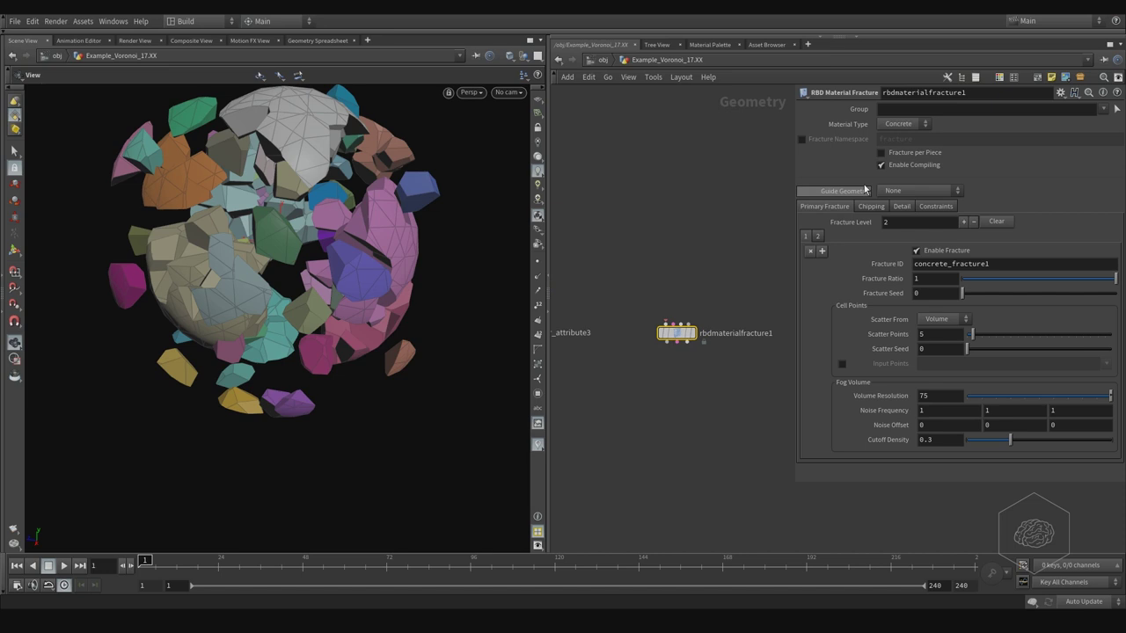
pyautogui.click(912, 129)
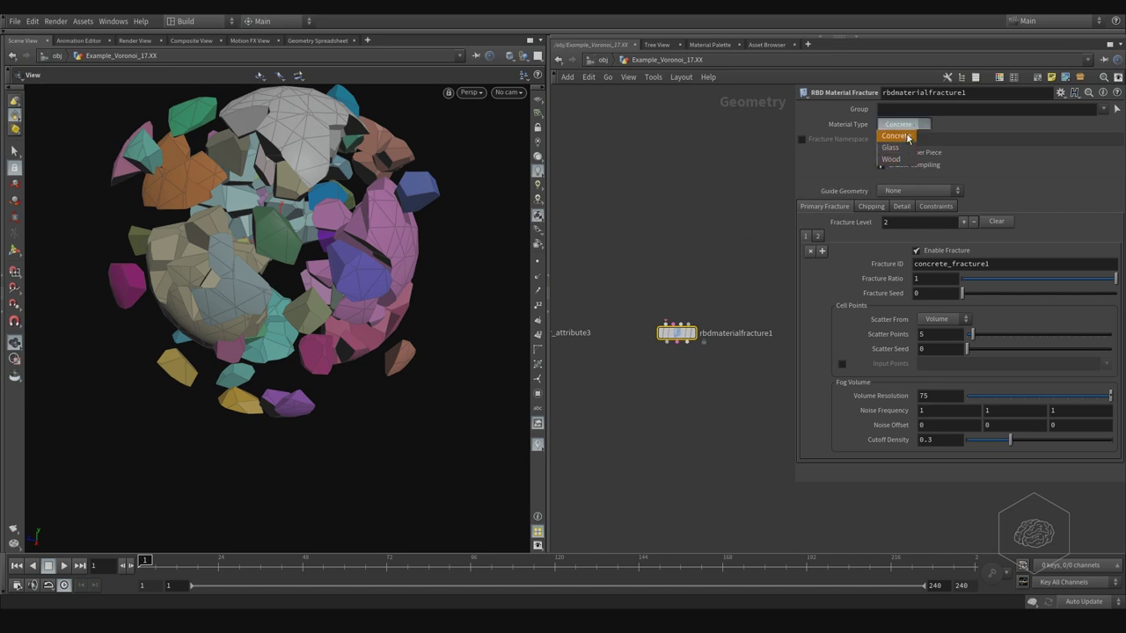
pyautogui.click(906, 138)
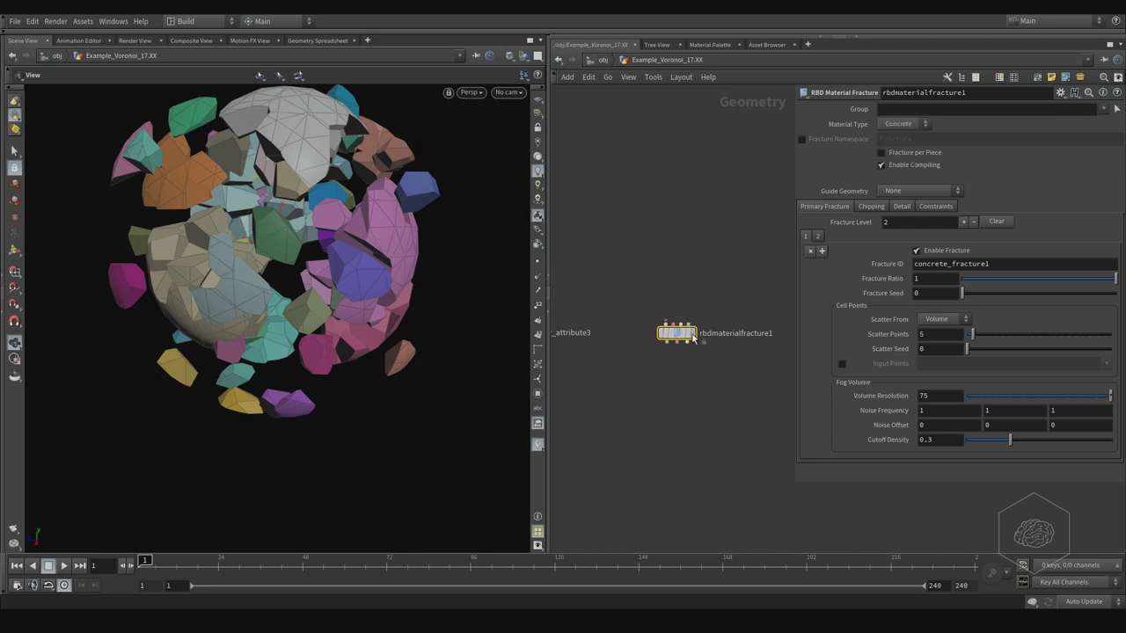
# Add a Transform node and a Tube node above the material fracture, and feed the tube into the transform.
pyautogui.moveTo(687, 342)
pyautogui.press('Tab')
pyautogui.press('Tab')
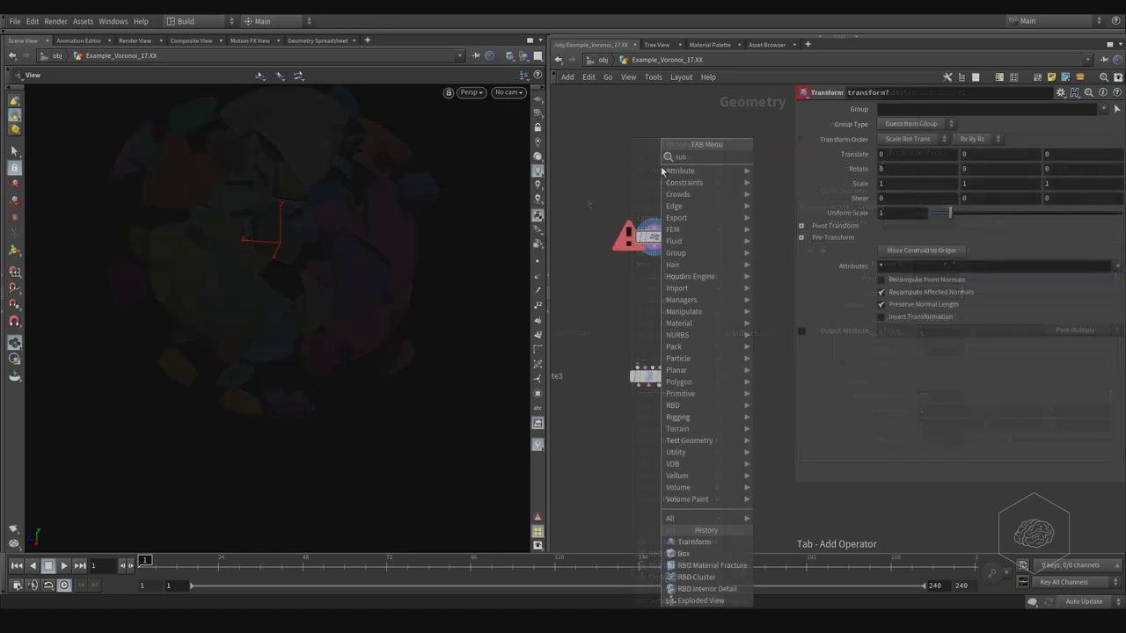
pyautogui.press('Return')
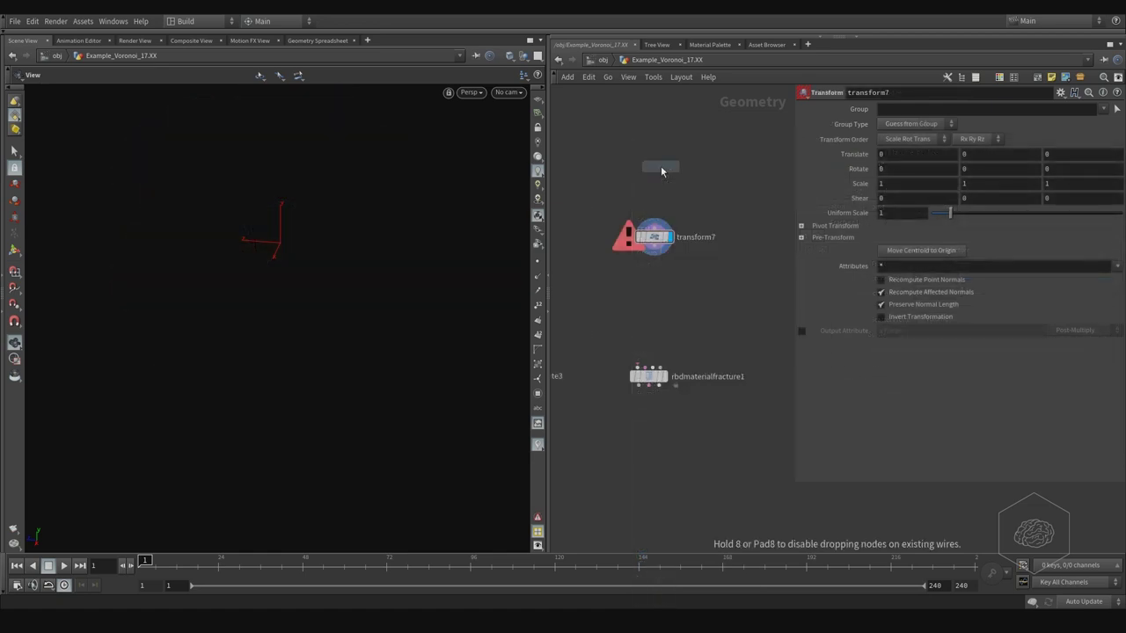
pyautogui.click(635, 174)
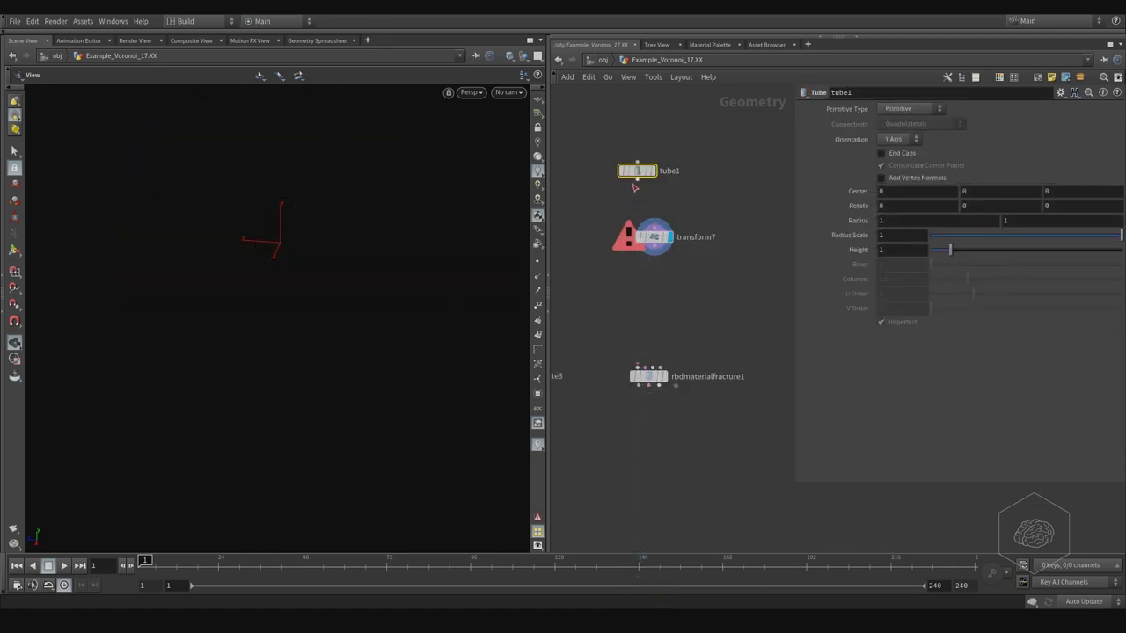
pyautogui.click(637, 180)
pyautogui.click(653, 228)
pyautogui.moveTo(637, 171); pyautogui.dragTo(654, 175)
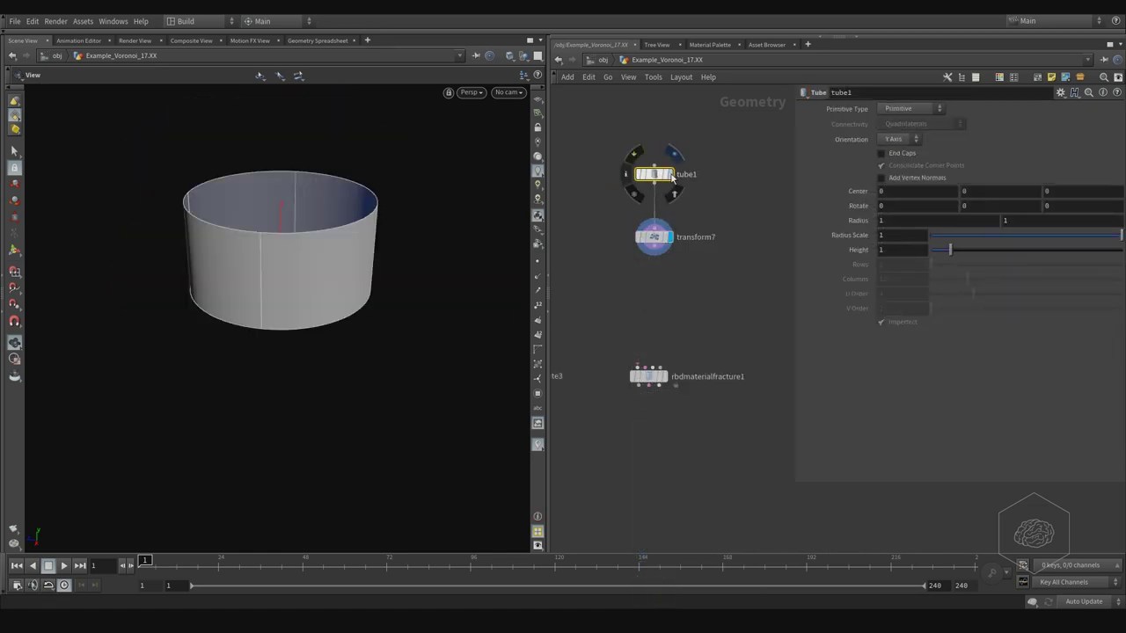
# Display the tube, enable its end caps, and make it a Polygon primitive with 40 columns.
pyautogui.click(671, 175)
pyautogui.click(881, 153)
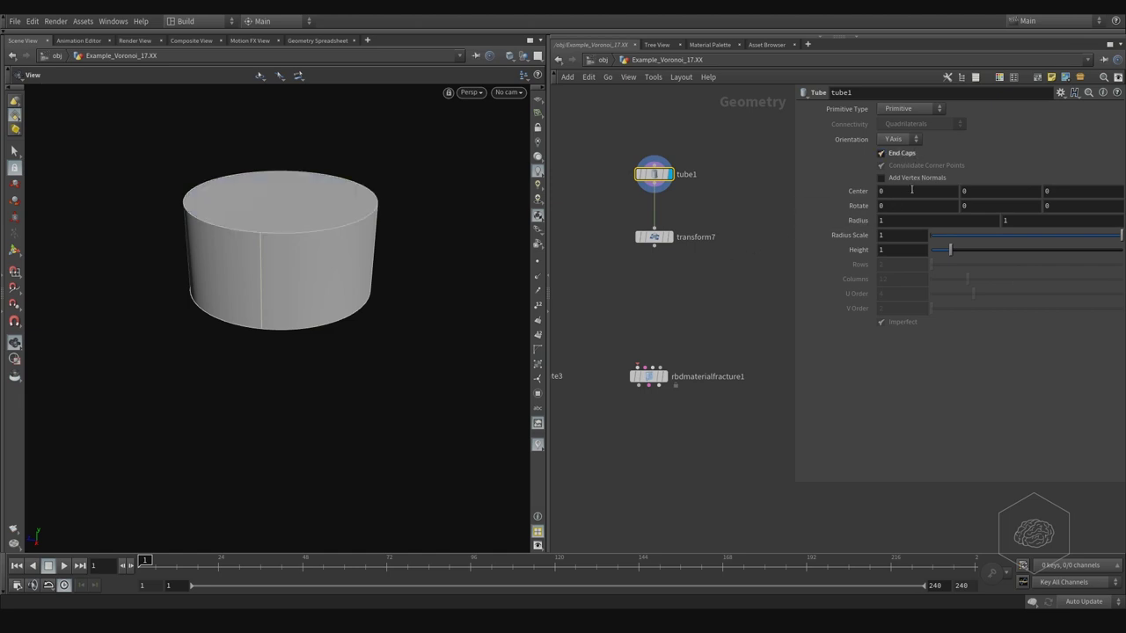
pyautogui.click(908, 110)
pyautogui.click(897, 143)
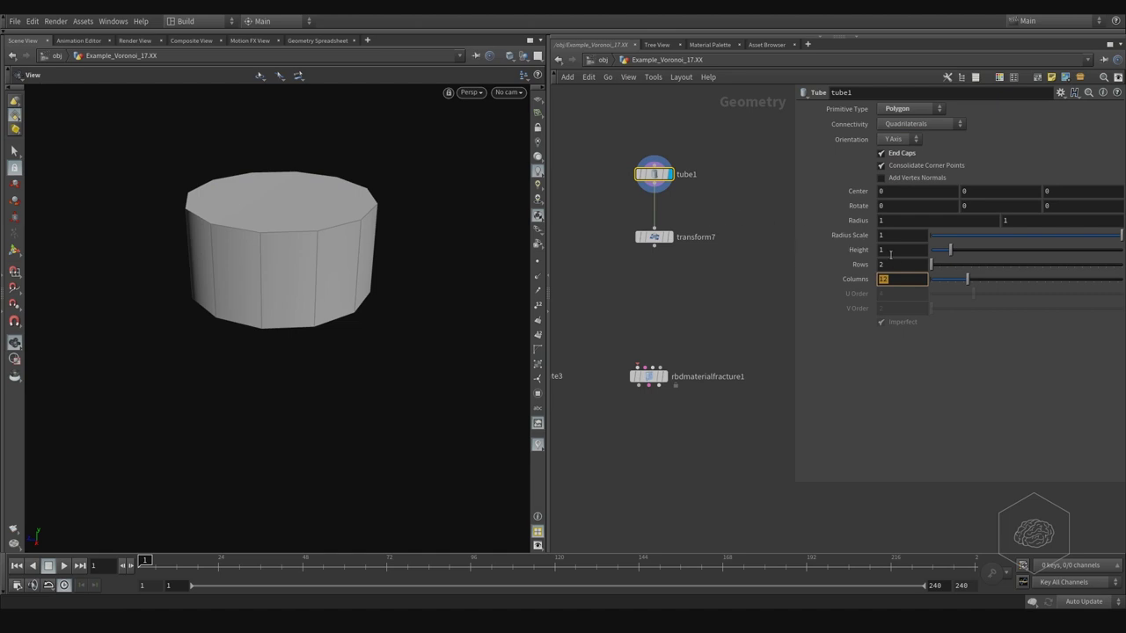
pyautogui.press('Return')
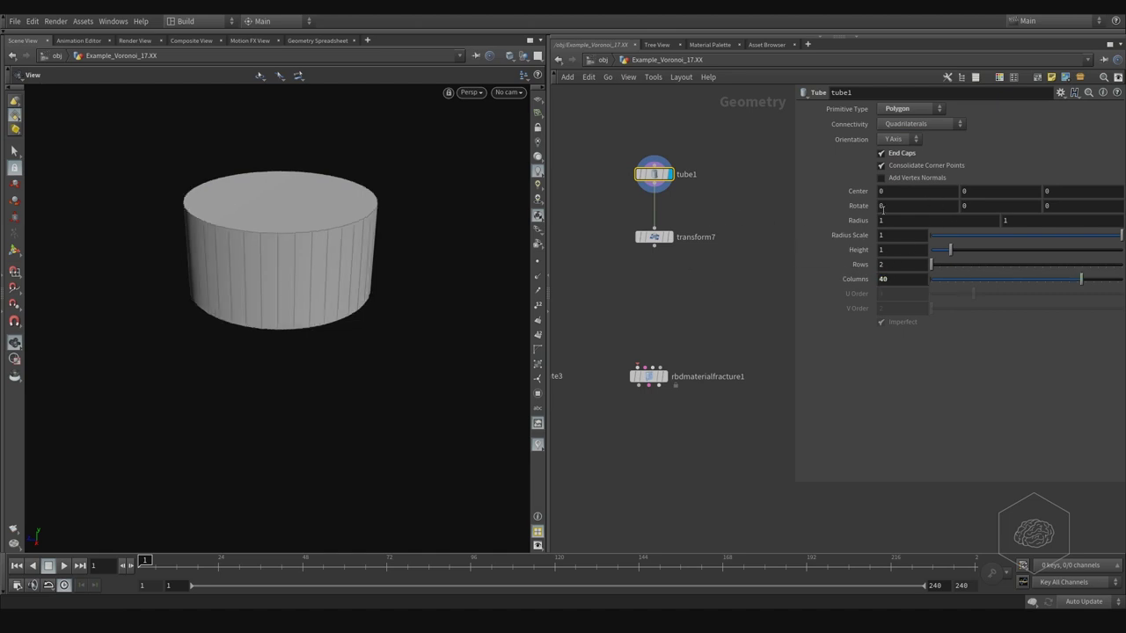
# Set both radius values of the tube to 0.5.
pyautogui.click(910, 221)
pyautogui.write('0.5')
pyautogui.press('Tab')
pyautogui.write('0.5')
pyautogui.press('Return')
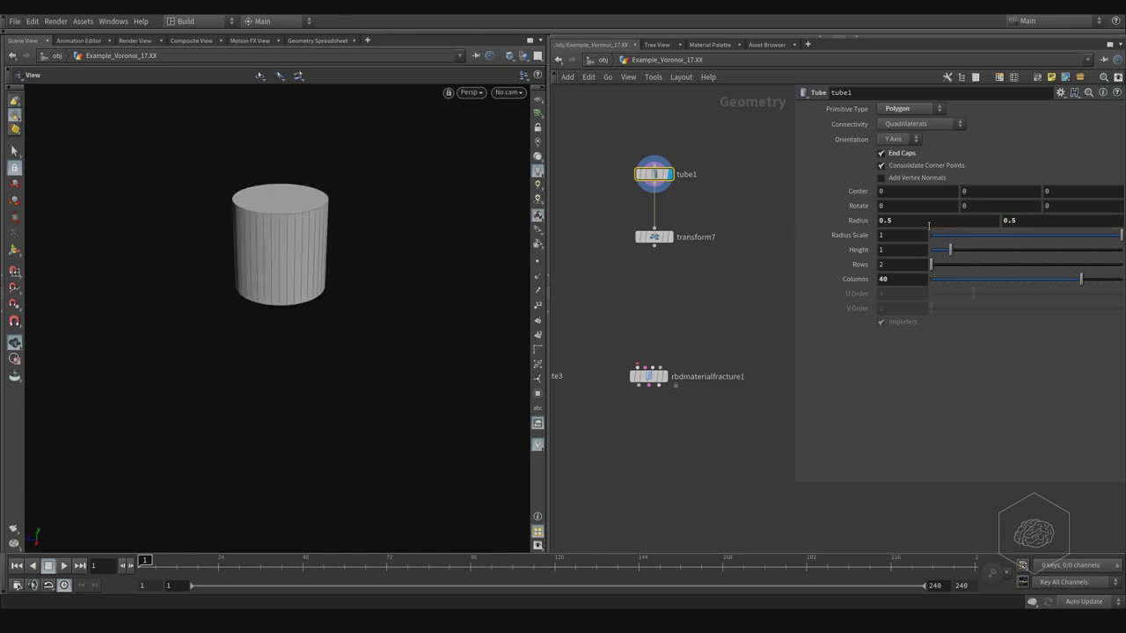
# Try a height of 5 for the tube.
pyautogui.click(919, 253)
pyautogui.write('5')
pyautogui.press('Return')
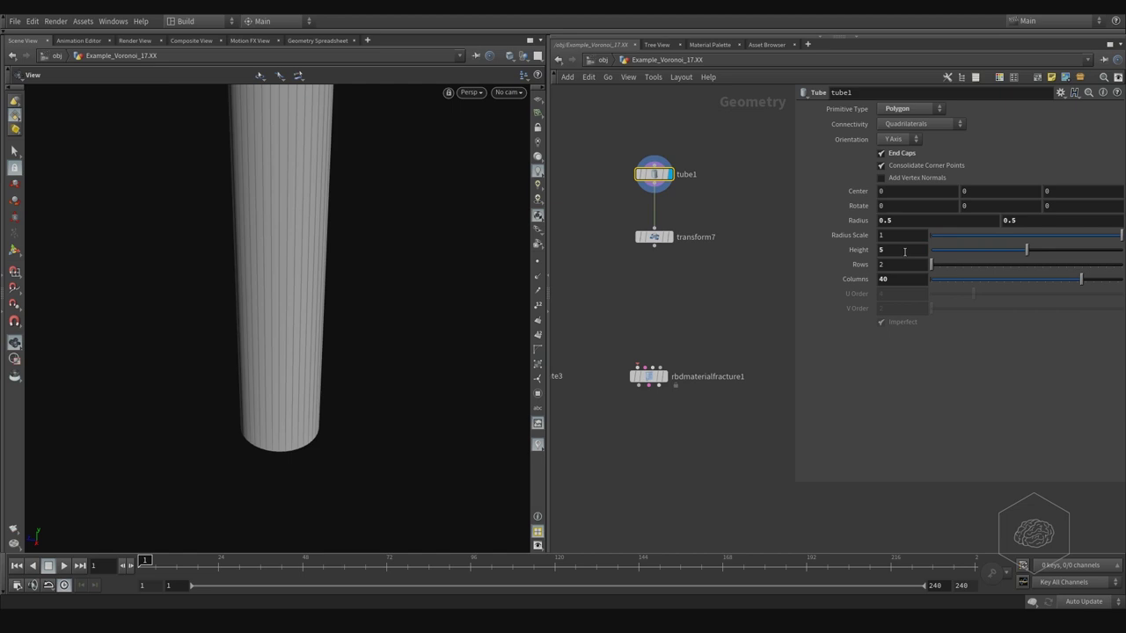
# Set the tube's height to 3.
pyautogui.click(904, 251)
pyautogui.write('3')
pyautogui.press('Return')
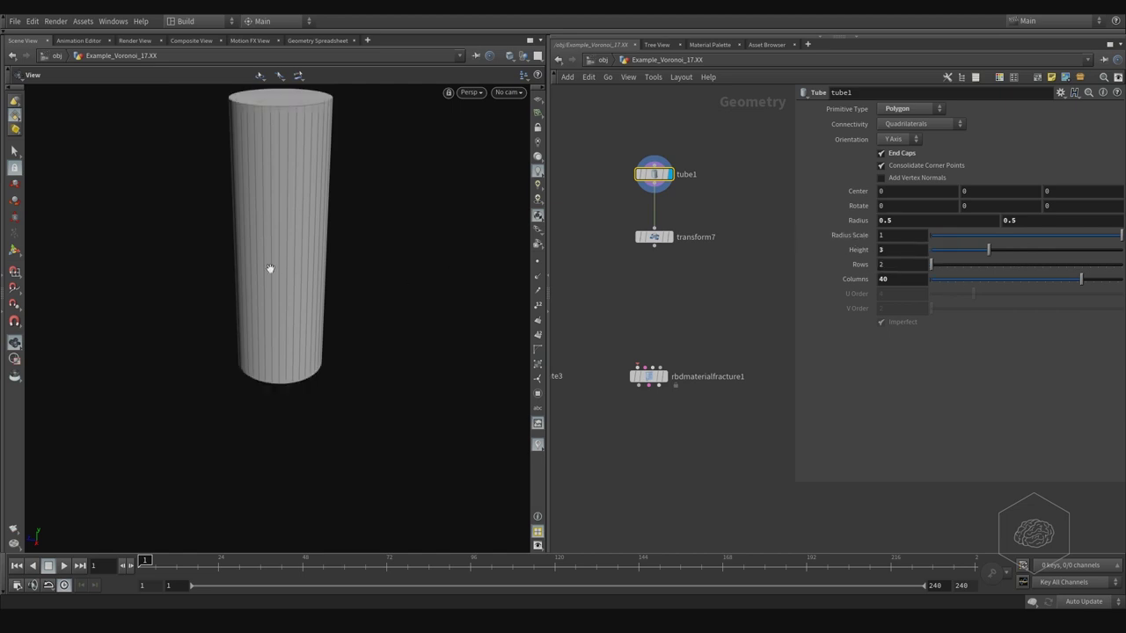
pyautogui.moveTo(270, 269); pyautogui.dragTo(305, 254)
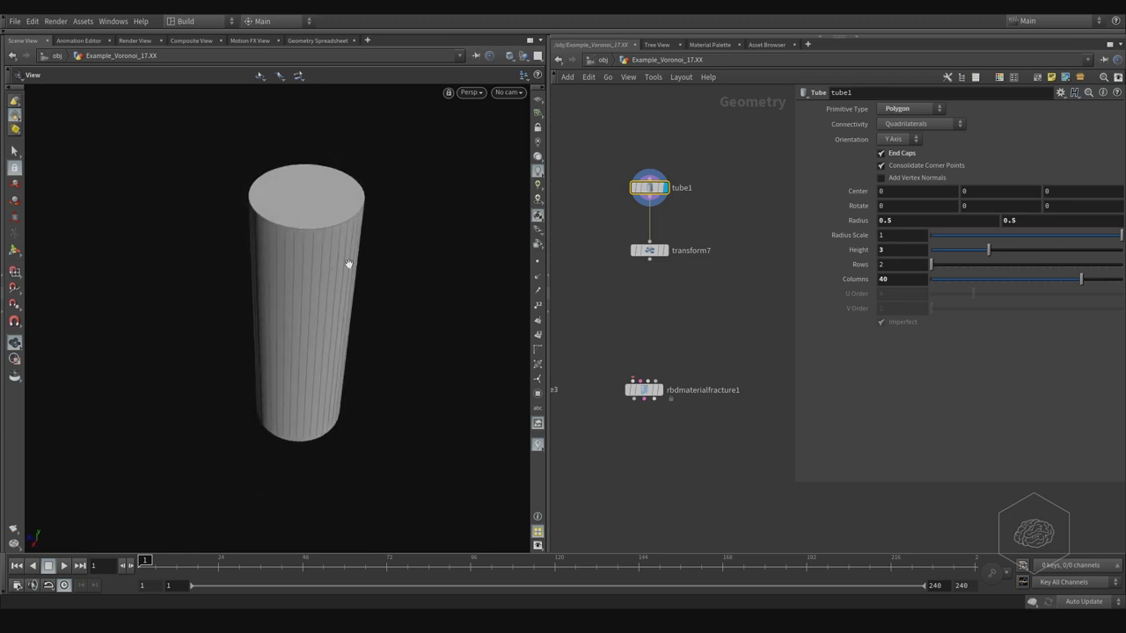
pyautogui.moveTo(372, 263); pyautogui.dragTo(308, 273)
# Display the Transform node below the tube and set its Y scale to 0.1.
pyautogui.click(649, 251)
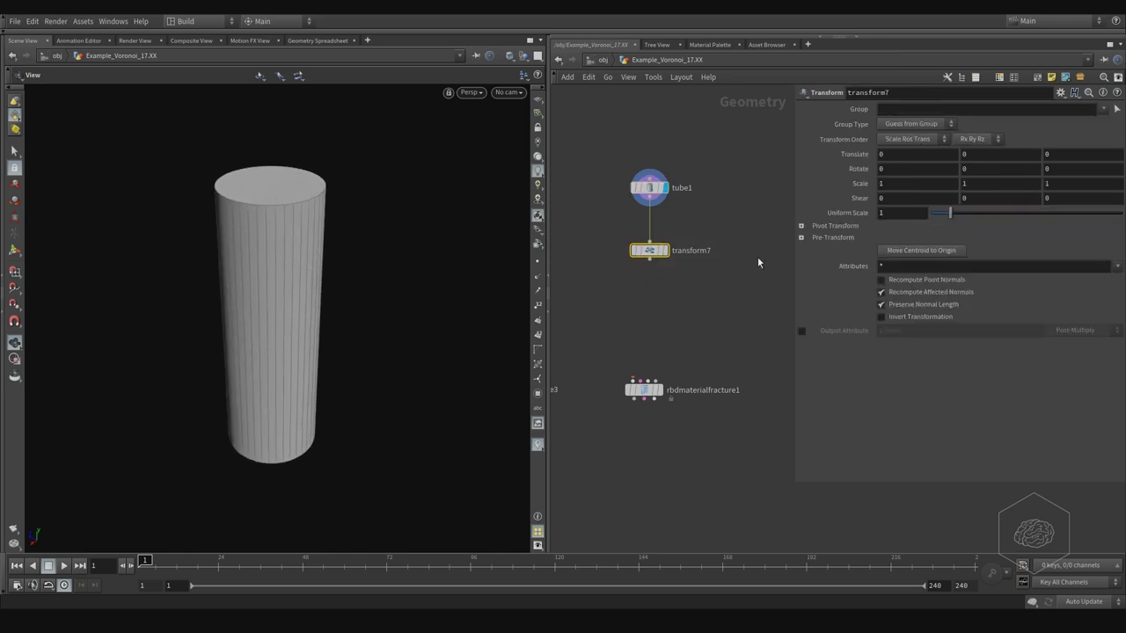
pyautogui.click(665, 250)
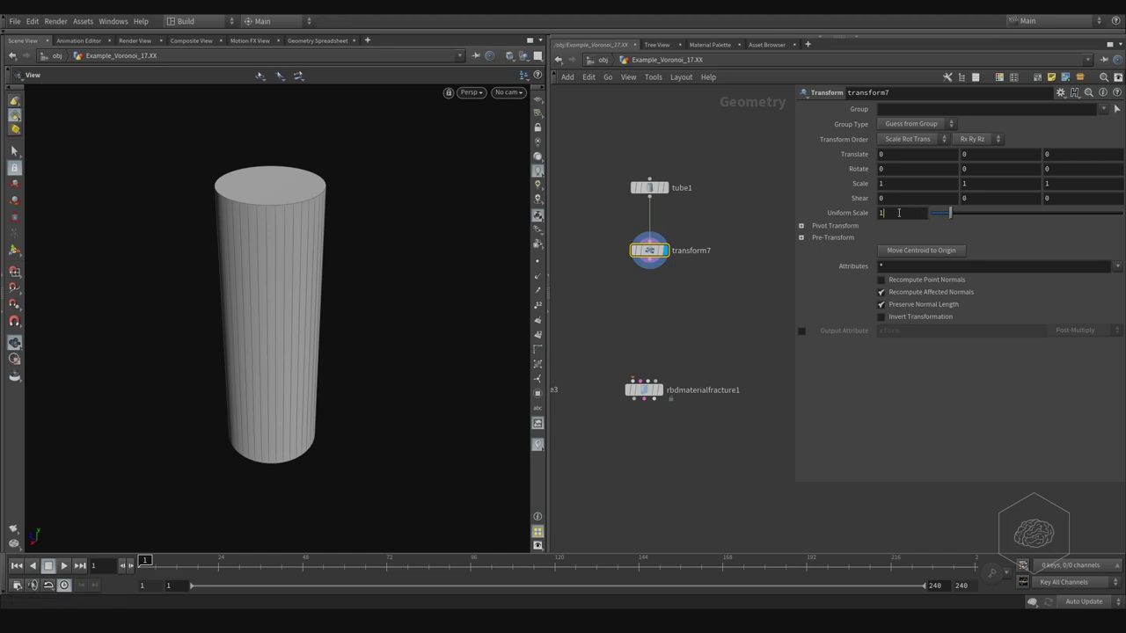
pyautogui.click(879, 213)
pyautogui.press('Return')
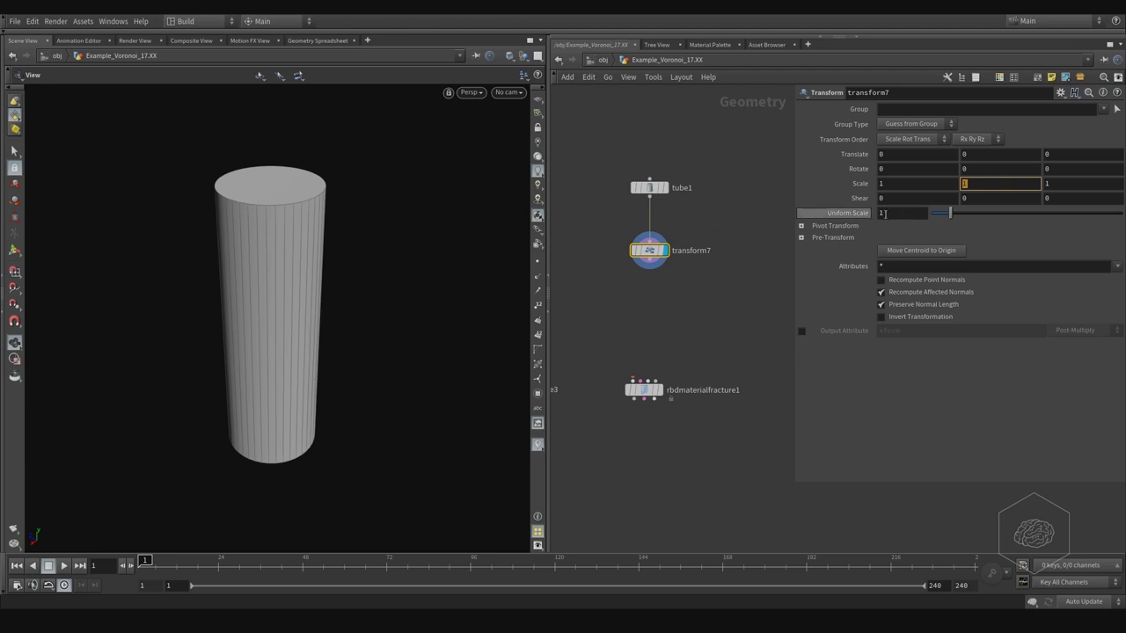
pyautogui.write('0.1')
pyautogui.press('Return')
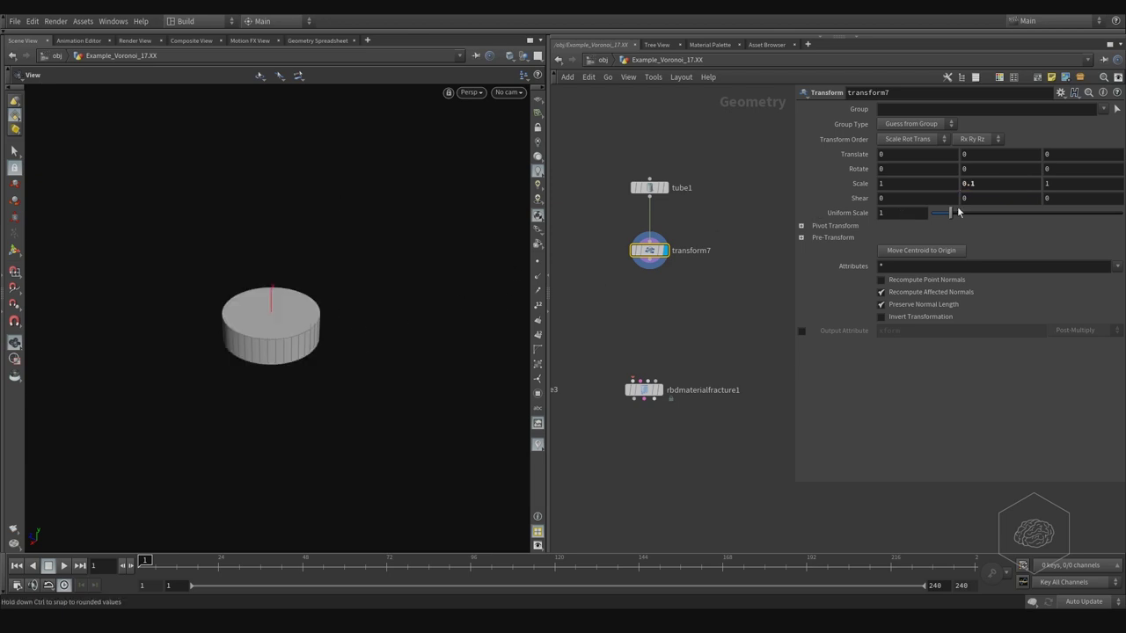
# Add an IsoOffset node, feed it from the flattened tube's Transform node, and display its result.
pyautogui.press('Tab')
pyautogui.moveTo(704, 312)
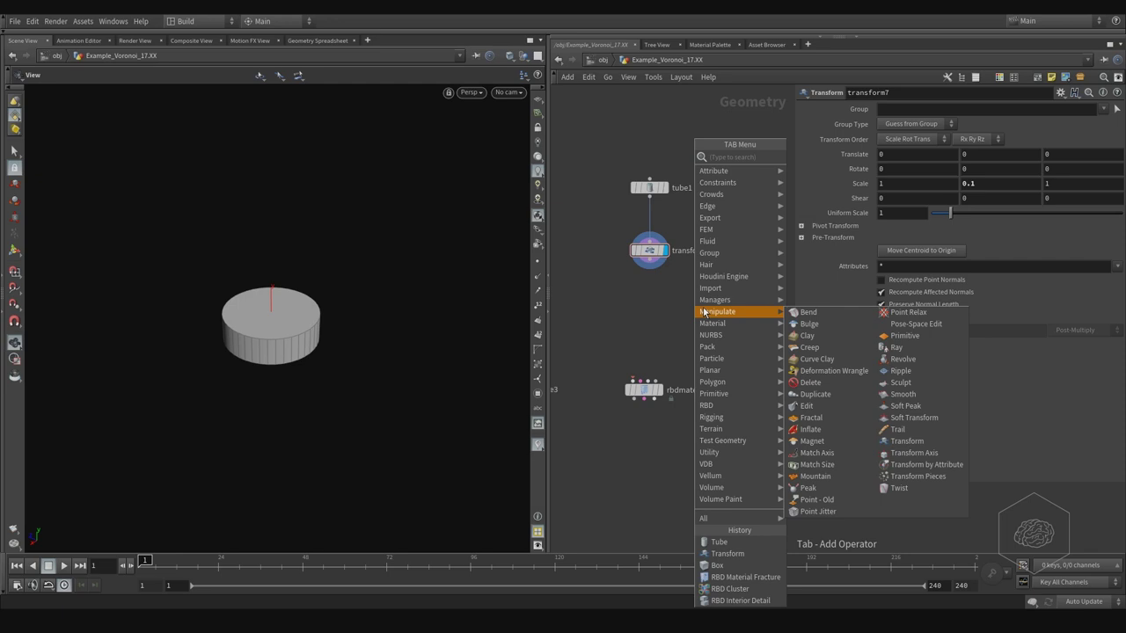
pyautogui.write('iso')
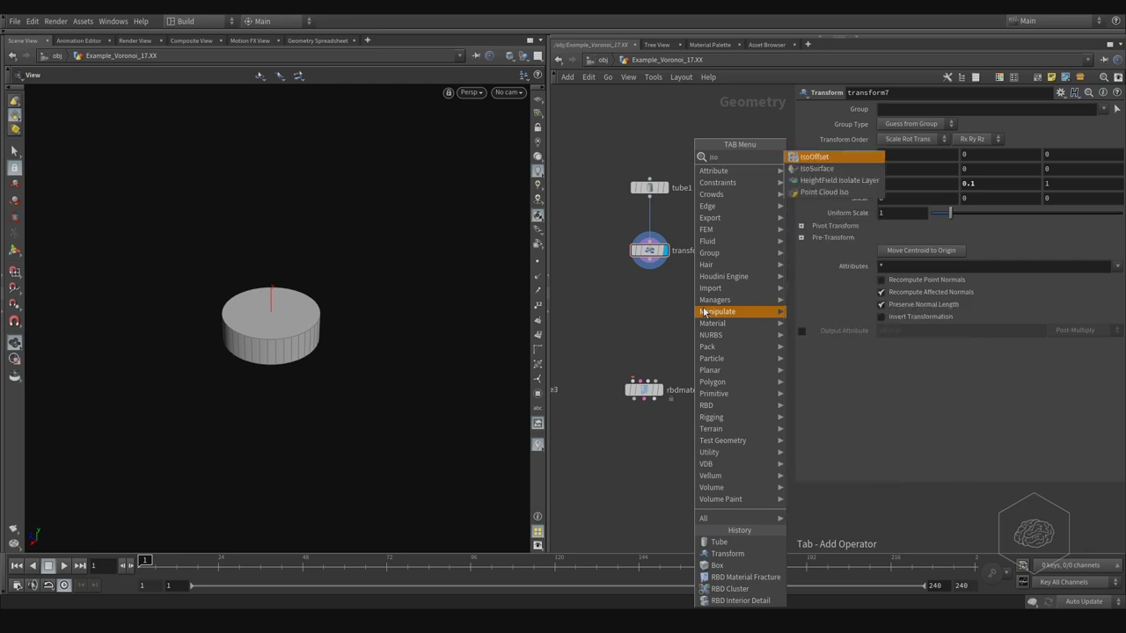
pyautogui.press('Return')
pyautogui.click(699, 307)
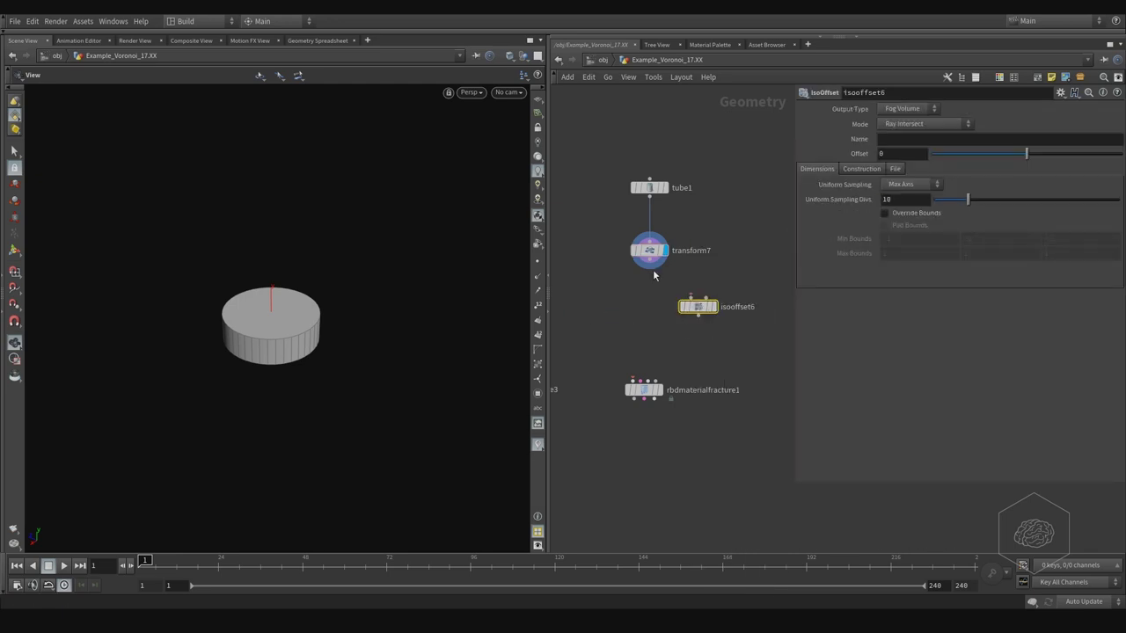
pyautogui.click(650, 261)
pyautogui.click(698, 297)
pyautogui.click(715, 308)
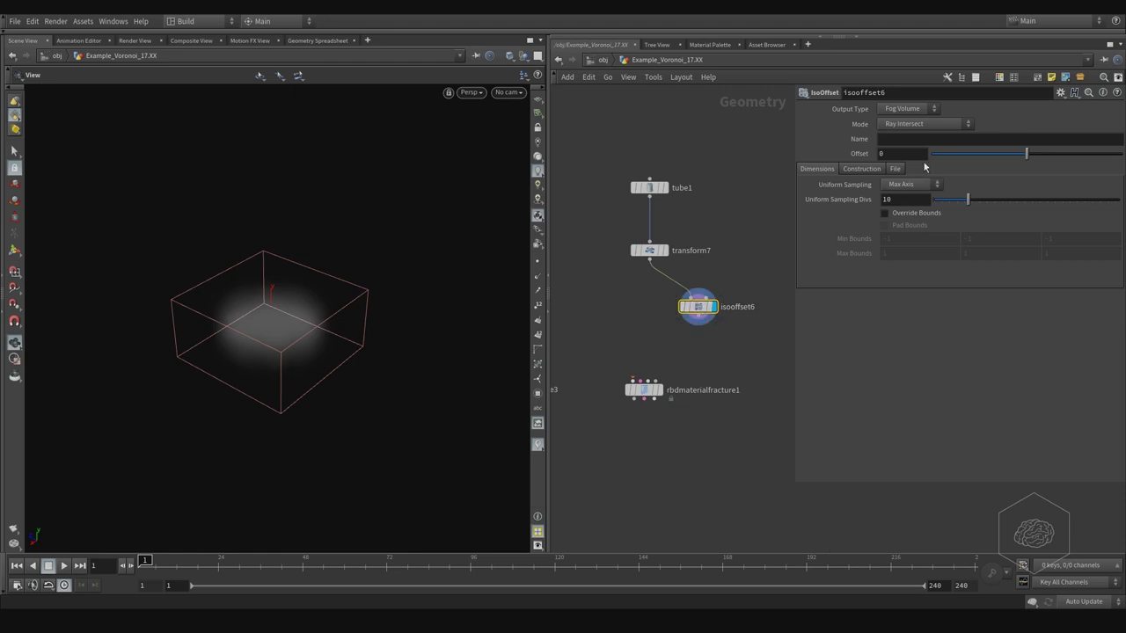
# Set the IsoOffset node's uniform sampling divisions to 50.
pyautogui.click(881, 200)
pyautogui.write('50')
pyautogui.press('Return')
# Add a Scatter node connected beneath the IsoOffset node and display its points.
pyautogui.press('Tab')
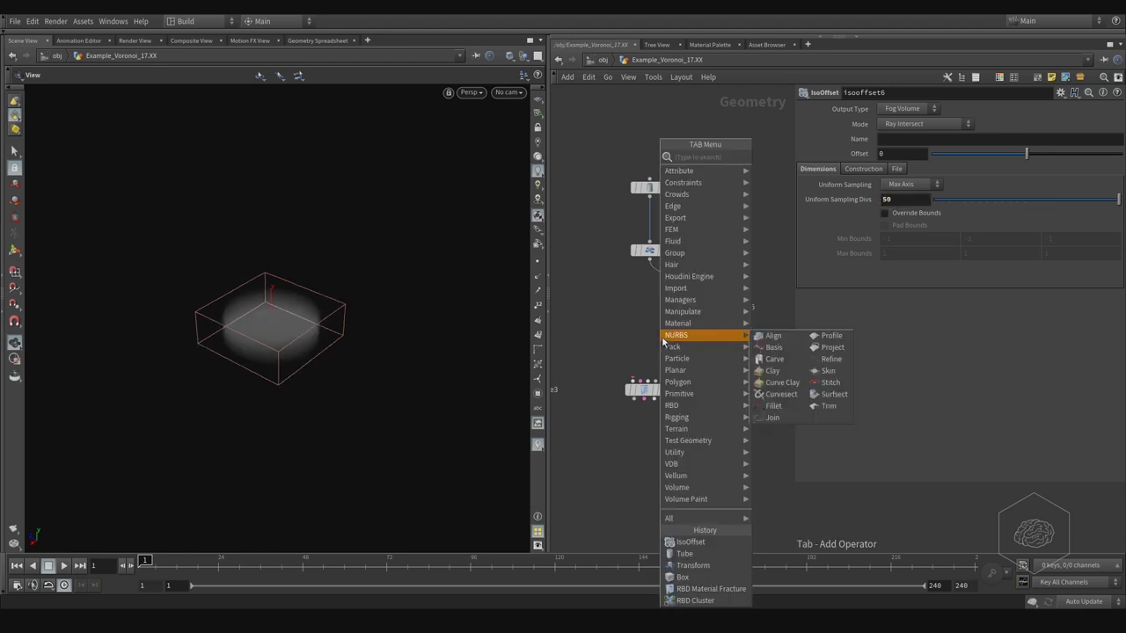
pyautogui.write('scat')
pyautogui.press('Return')
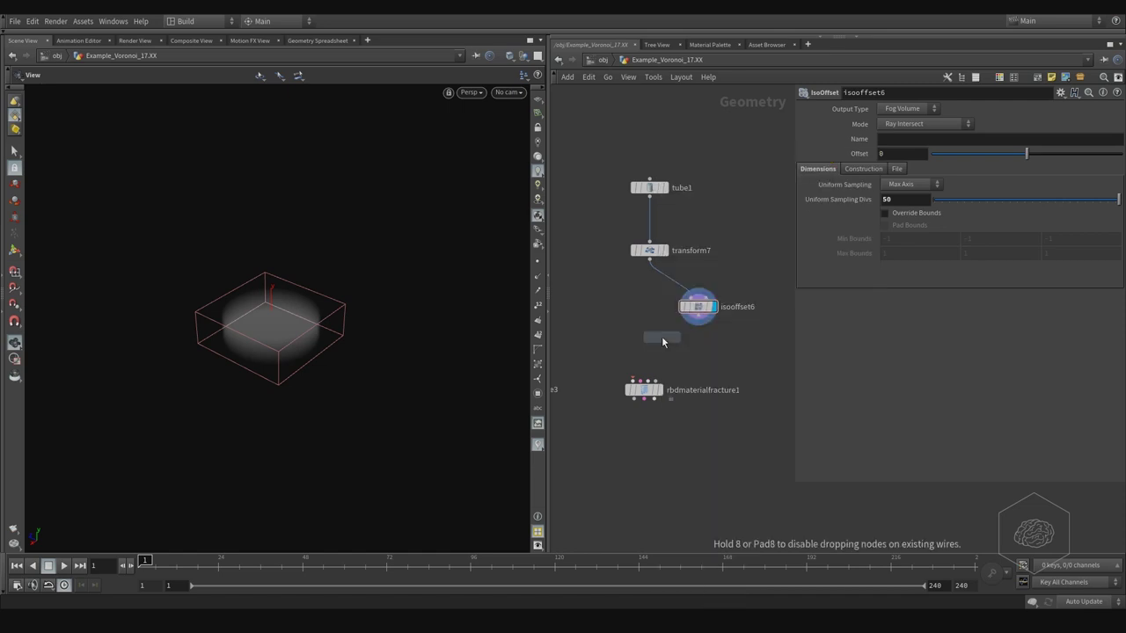
pyautogui.click(695, 356)
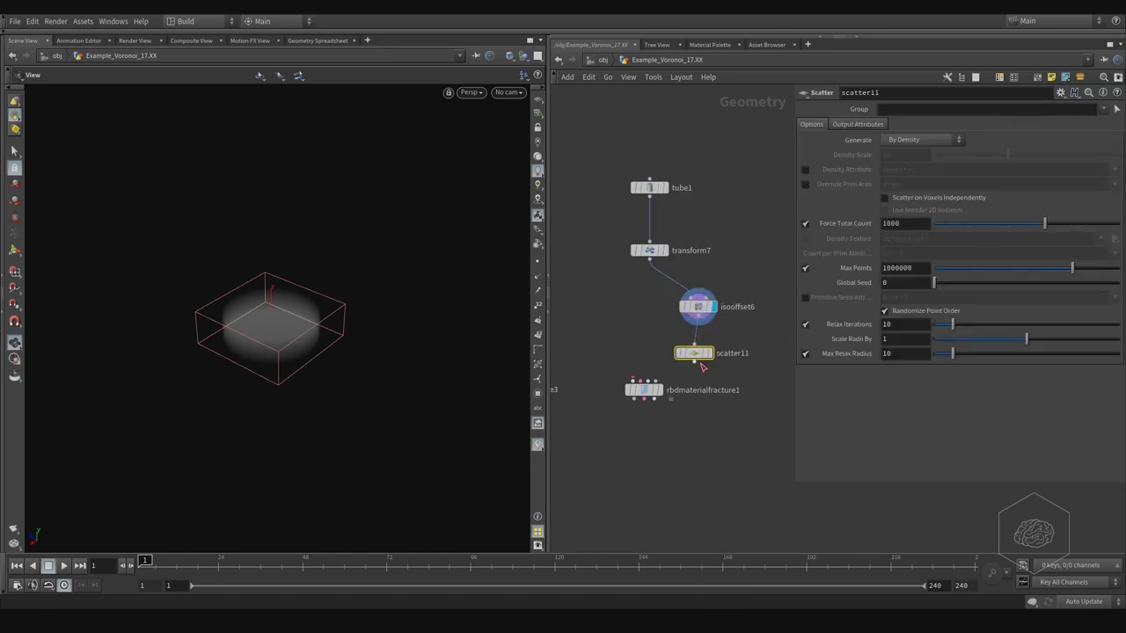
pyautogui.moveTo(699, 356); pyautogui.dragTo(704, 347)
pyautogui.click(711, 342)
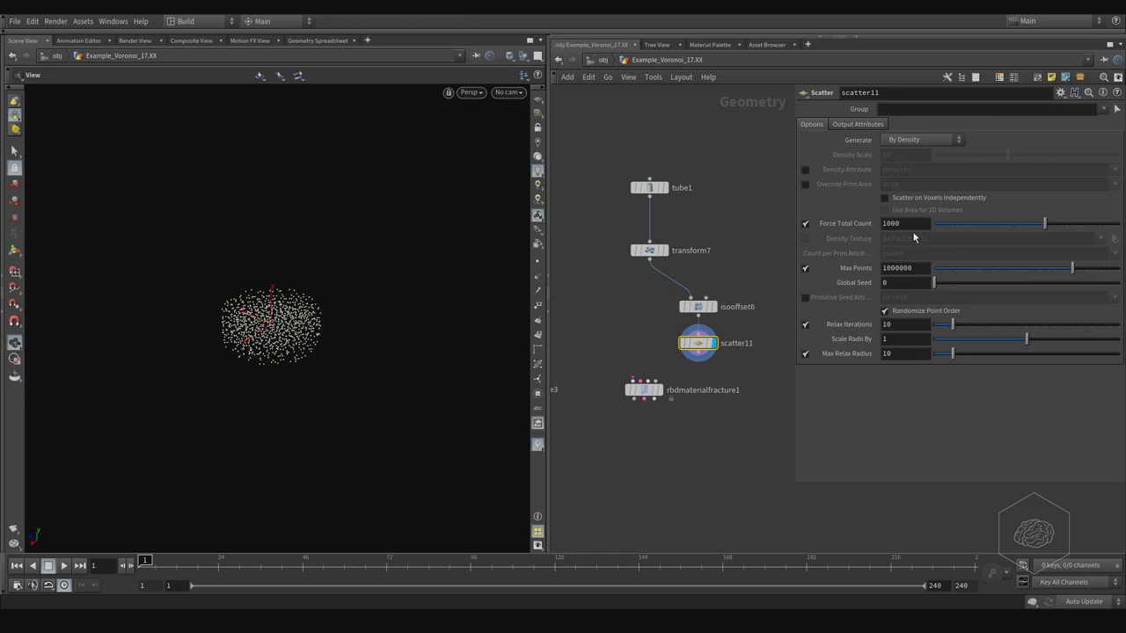
# Set the Scatter node's forced total count to 50 points.
pyautogui.moveTo(911, 224); pyautogui.dragTo(880, 230)
pyautogui.write('50')
pyautogui.press('Return')
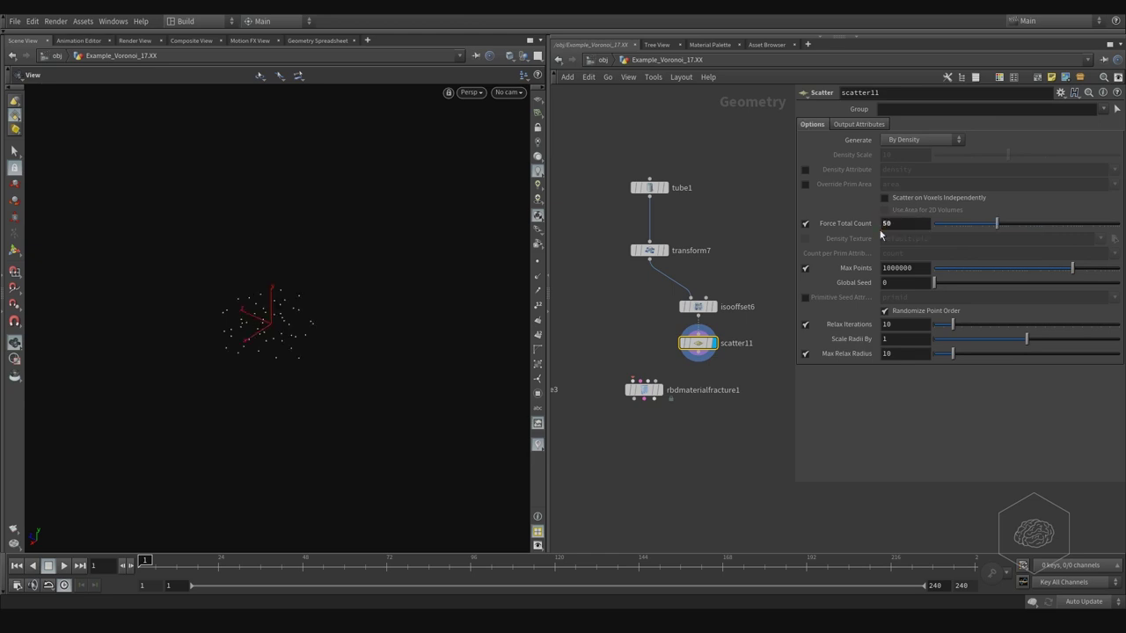
# Add a Voronoi Fracture node beside the Scatter node, above the material fracture node.
pyautogui.press('Tab')
pyautogui.moveTo(645, 351)
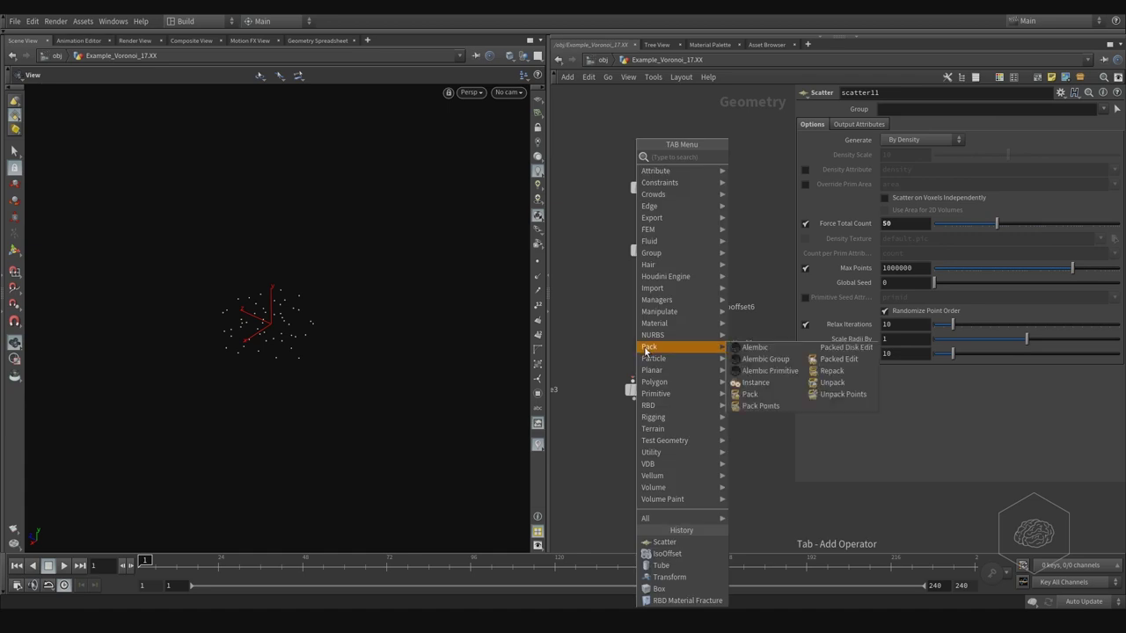
pyautogui.write('voron')
pyautogui.press('Return')
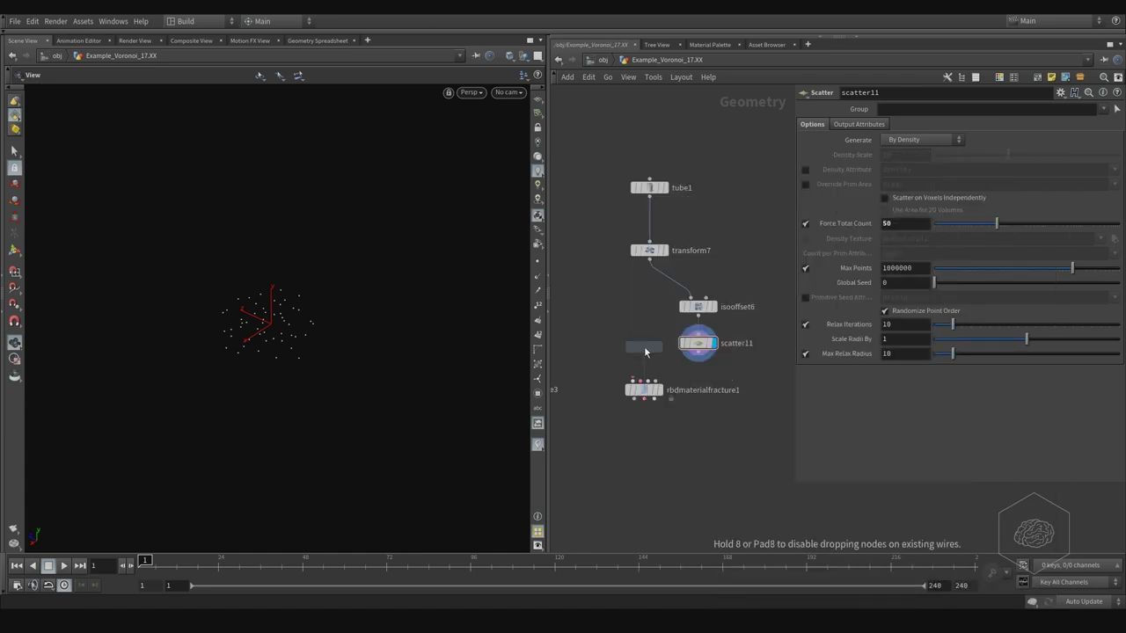
pyautogui.click(621, 341)
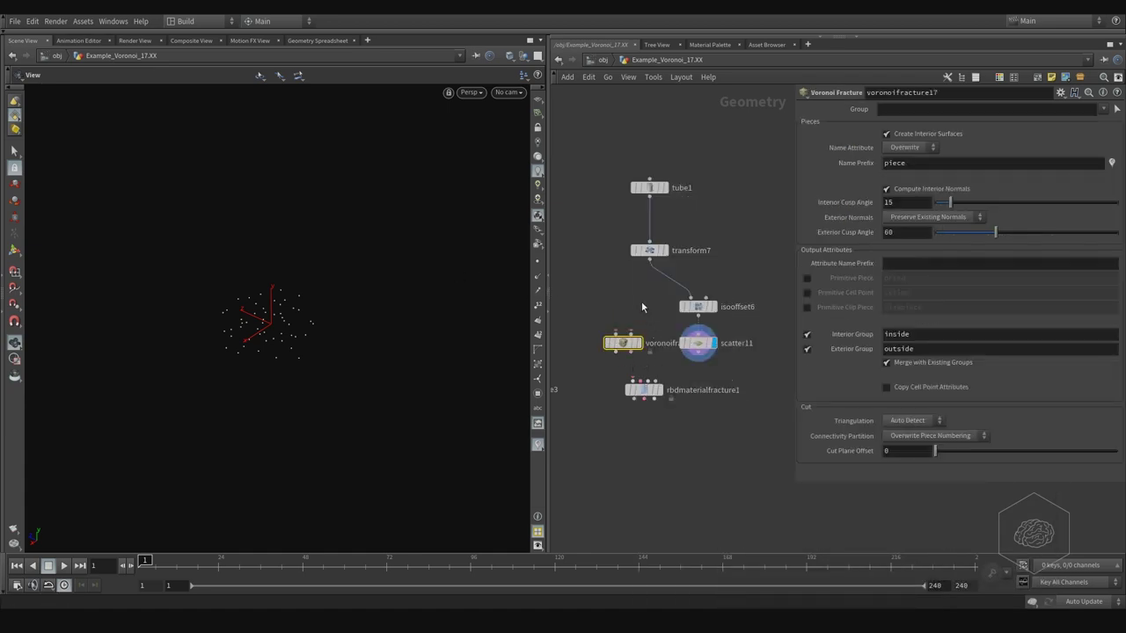
# Connect transform7 to the Voronoi Fracture node's first input and the Scatter node to its second input.
pyautogui.click(649, 259)
pyautogui.click(615, 334)
pyautogui.click(698, 356)
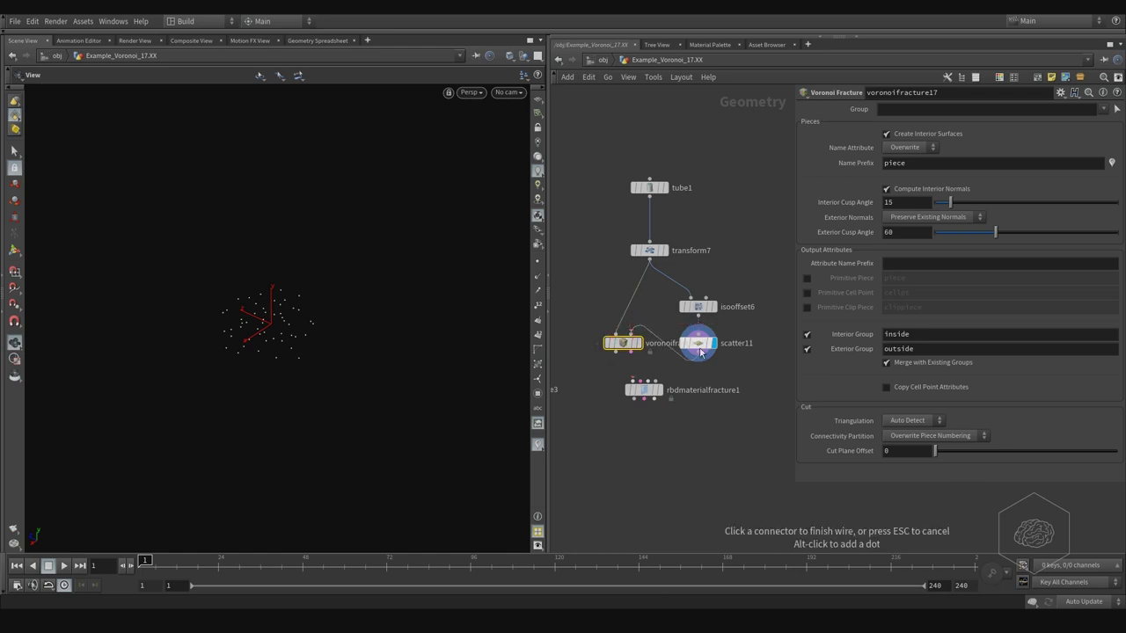
pyautogui.click(632, 335)
# Move the material fracture node aside, place the Voronoi Fracture node below the Scatter node and display its result.
pyautogui.moveTo(656, 390); pyautogui.dragTo(741, 410)
pyautogui.moveTo(637, 347); pyautogui.dragTo(662, 414)
pyautogui.click(662, 412)
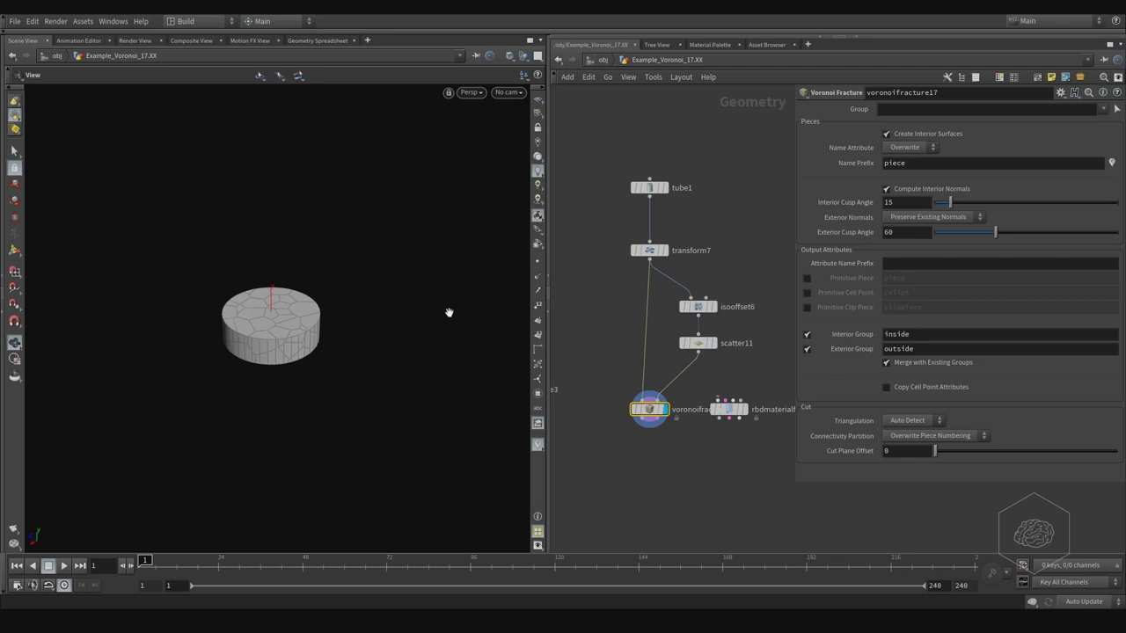
pyautogui.moveTo(275, 326); pyautogui.dragTo(271, 354)
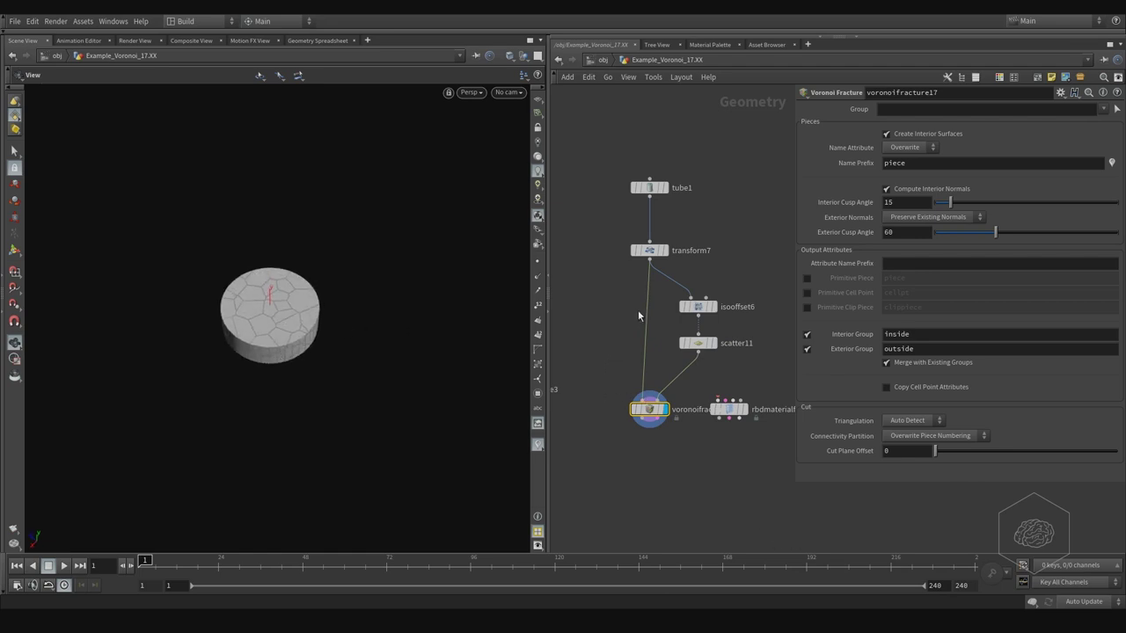
# Duplicate the flattening Transform node, connect the copy beneath the Voronoi Fracture node and display it.
pyautogui.moveTo(725, 223); pyautogui.dragTo(606, 457)
pyautogui.moveTo(642, 418); pyautogui.dragTo(652, 460)
pyautogui.click(663, 454)
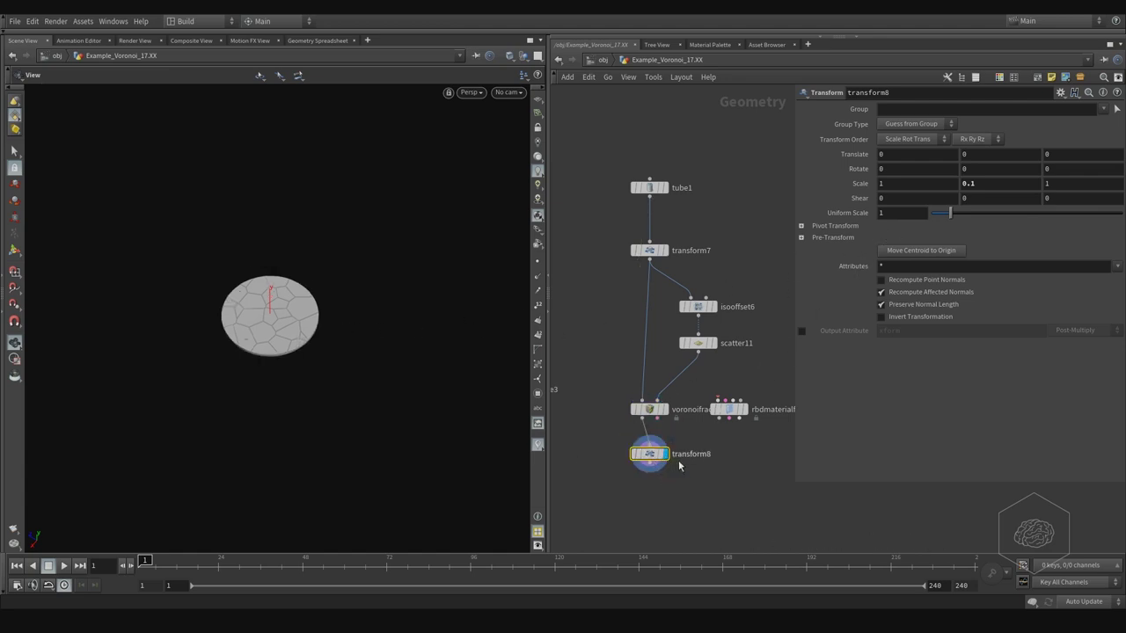
# Set the copied Transform node's Y scale to 10 to stretch the fractured tube back to full height.
pyautogui.click(967, 182)
pyautogui.write('1')
pyautogui.press('Return')
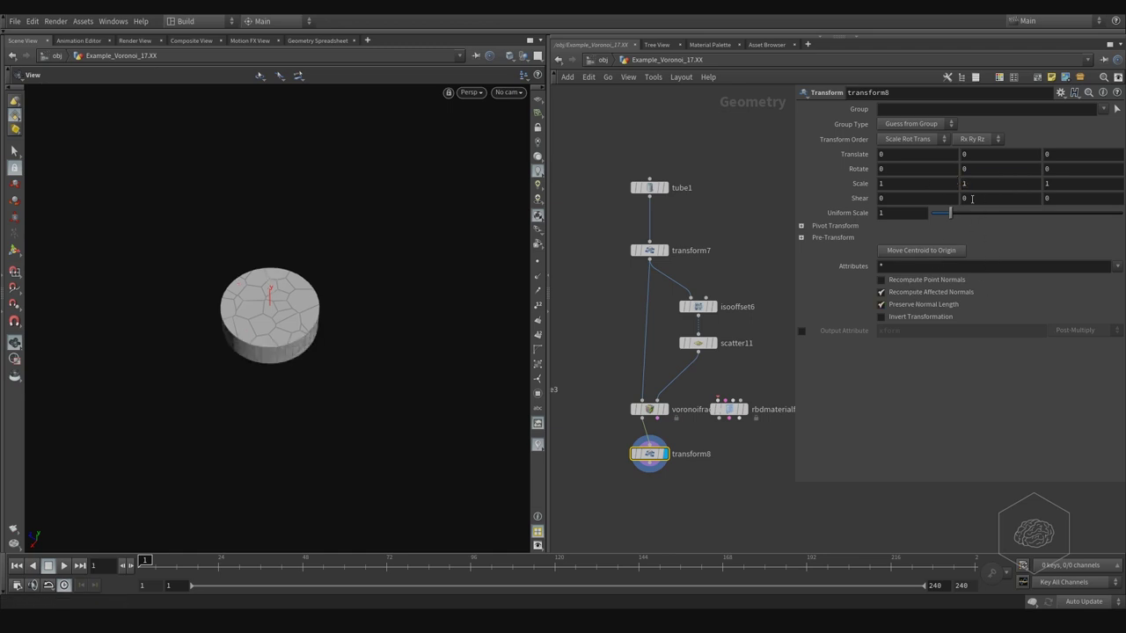
pyautogui.click(1000, 183)
pyautogui.write('0')
pyautogui.press('Return')
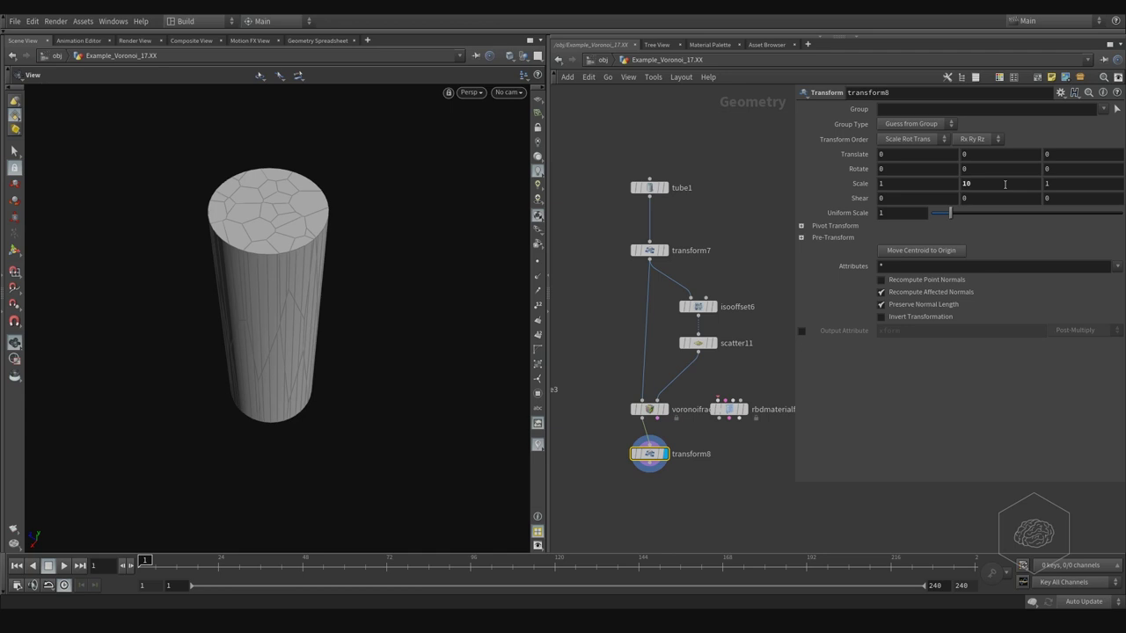
# Temporarily template the tube1 node to compare the original tube with the stretched fractured one from the side.
pyautogui.moveTo(656, 186)
pyautogui.click(669, 205)
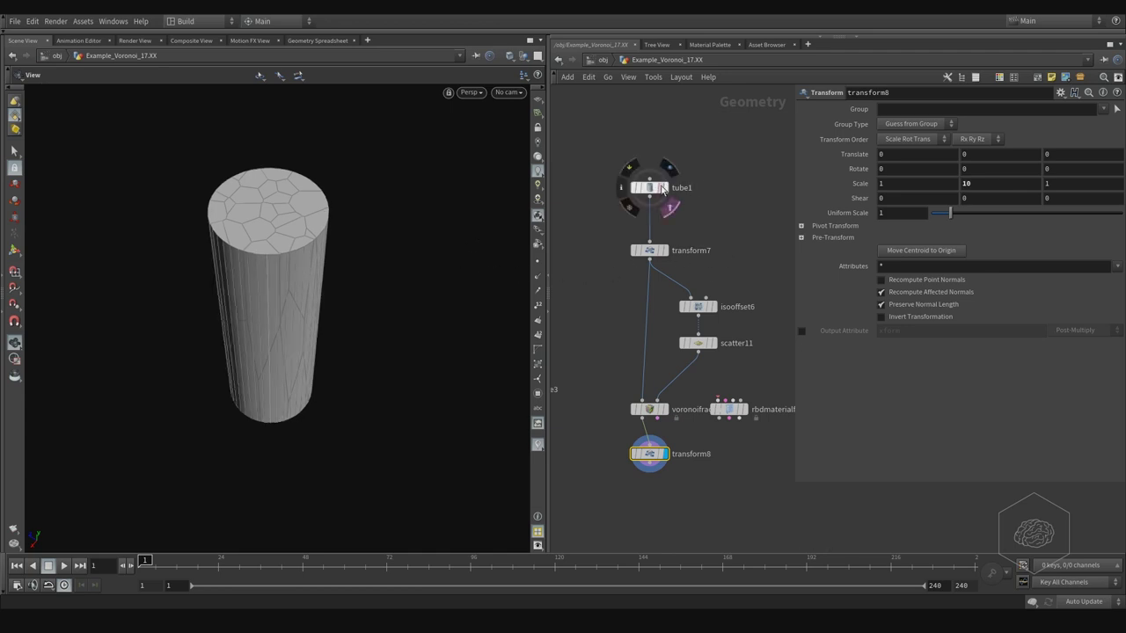
pyautogui.moveTo(337, 305); pyautogui.dragTo(319, 227)
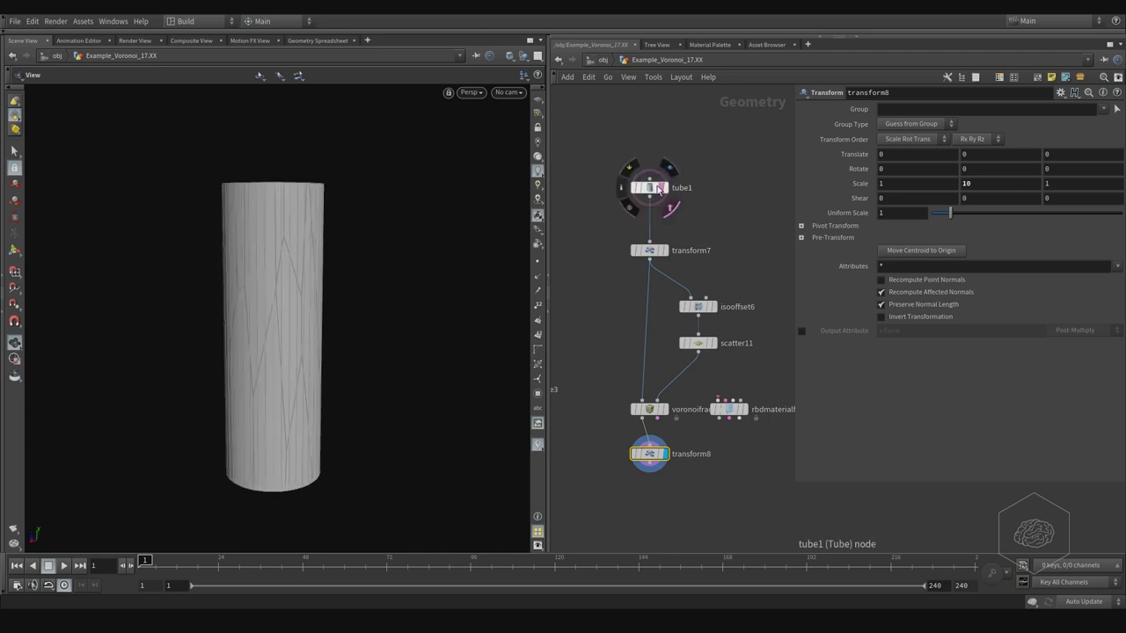
pyautogui.click(669, 206)
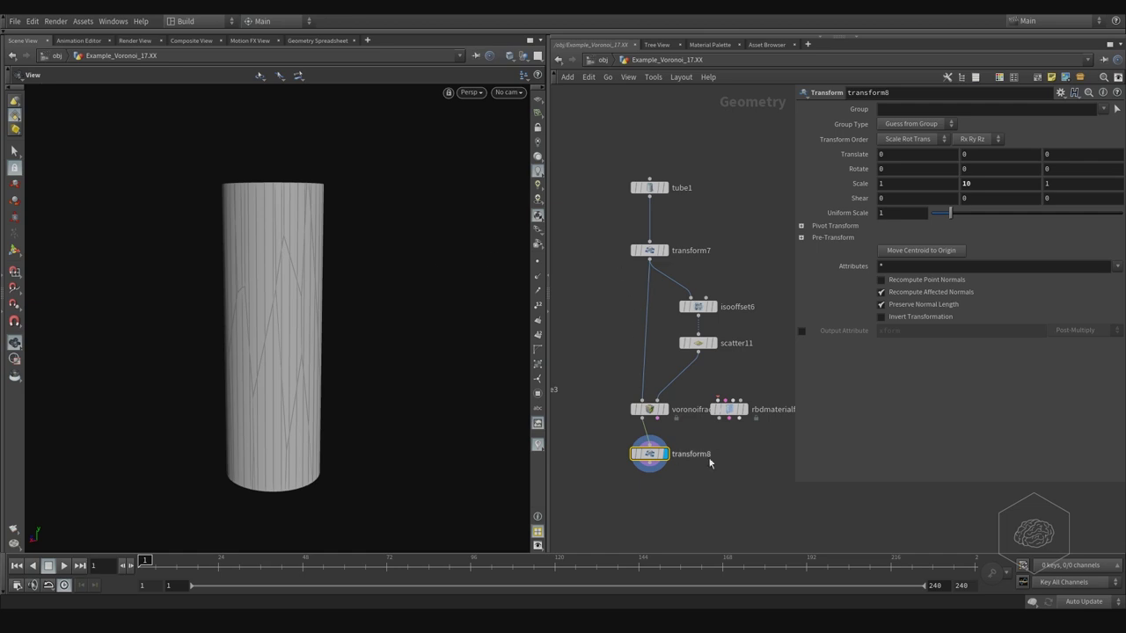
pyautogui.moveTo(252, 272); pyautogui.dragTo(274, 279)
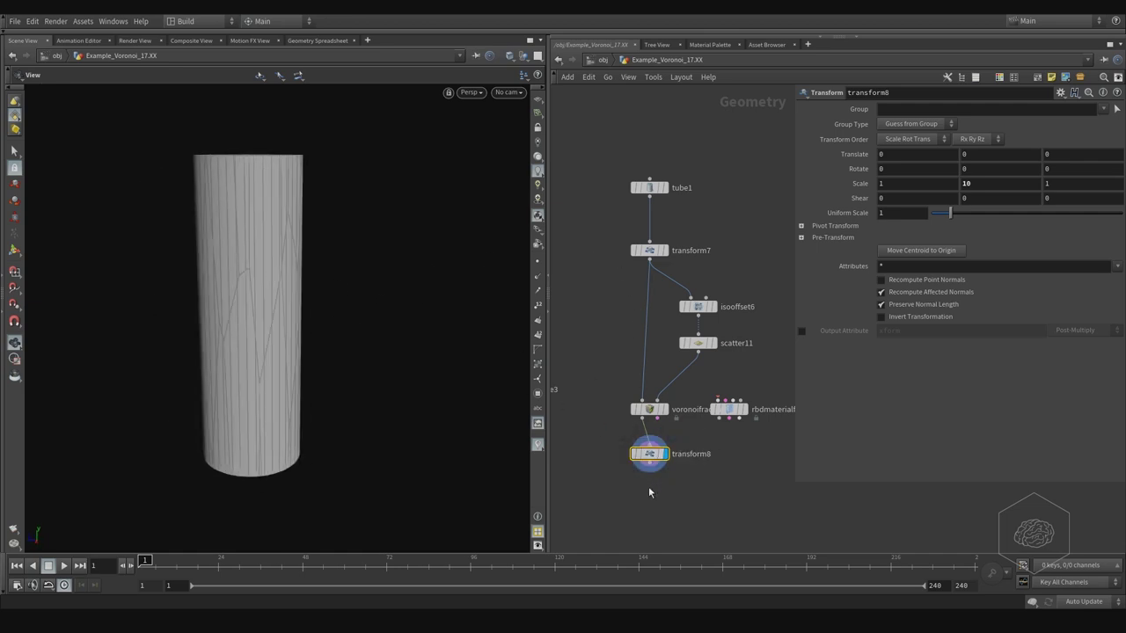
# Add an Exploded View node connected beneath the transform8 node, display it and inspect the separated pieces.
pyautogui.press('Tab')
pyautogui.write('explo')
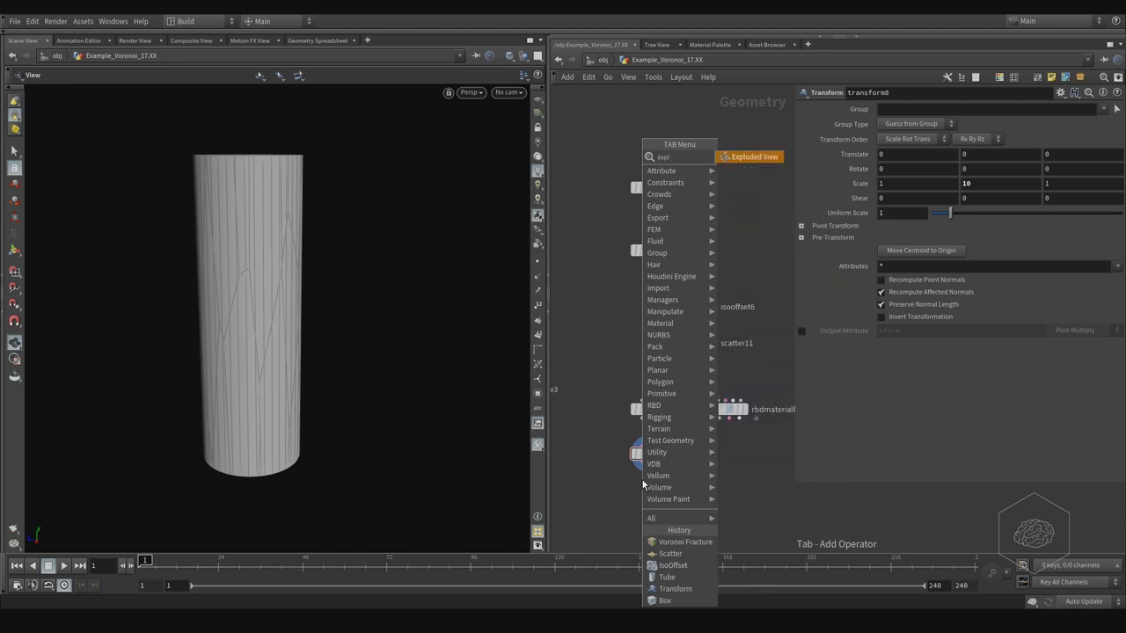
pyautogui.press('Return')
pyautogui.click(705, 508)
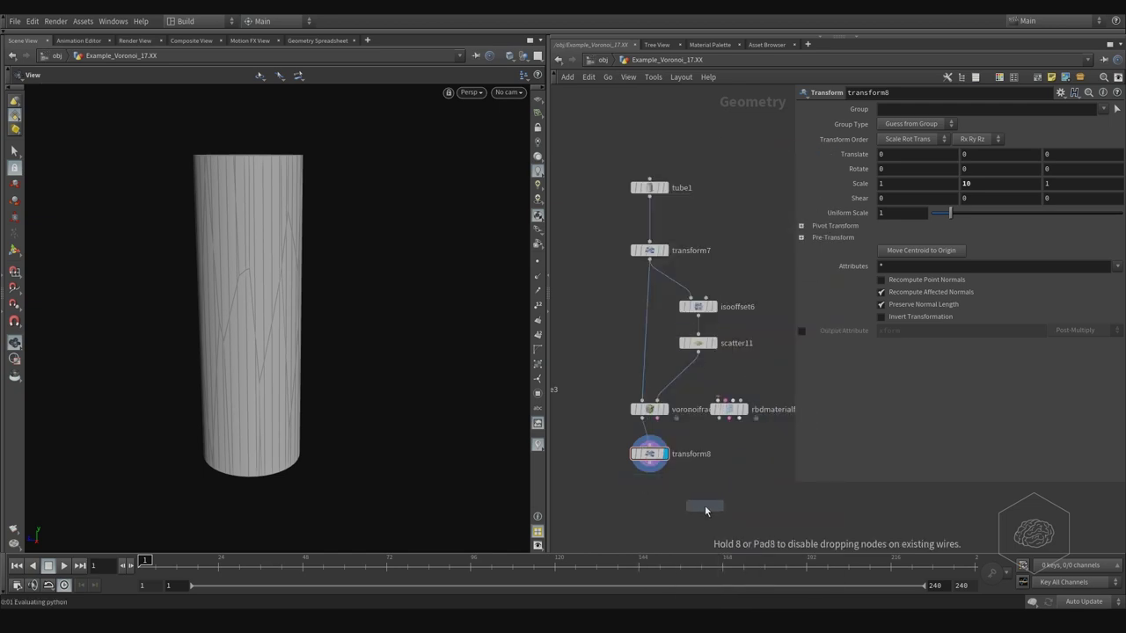
pyautogui.click(651, 469)
pyautogui.click(705, 498)
pyautogui.click(719, 505)
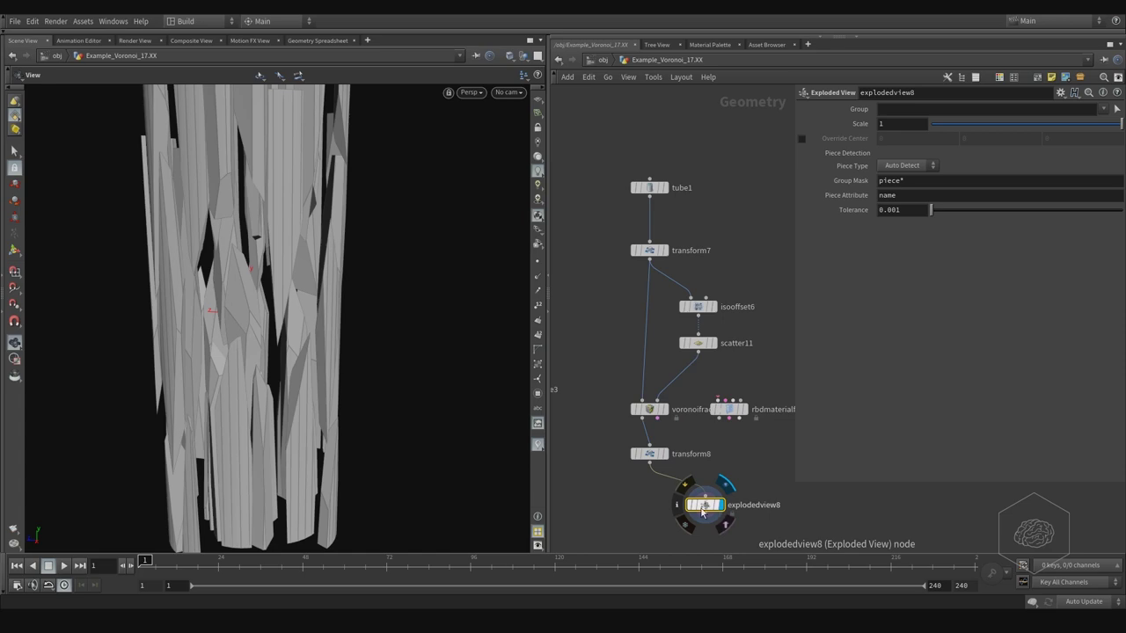
pyautogui.moveTo(293, 359); pyautogui.dragTo(399, 385)
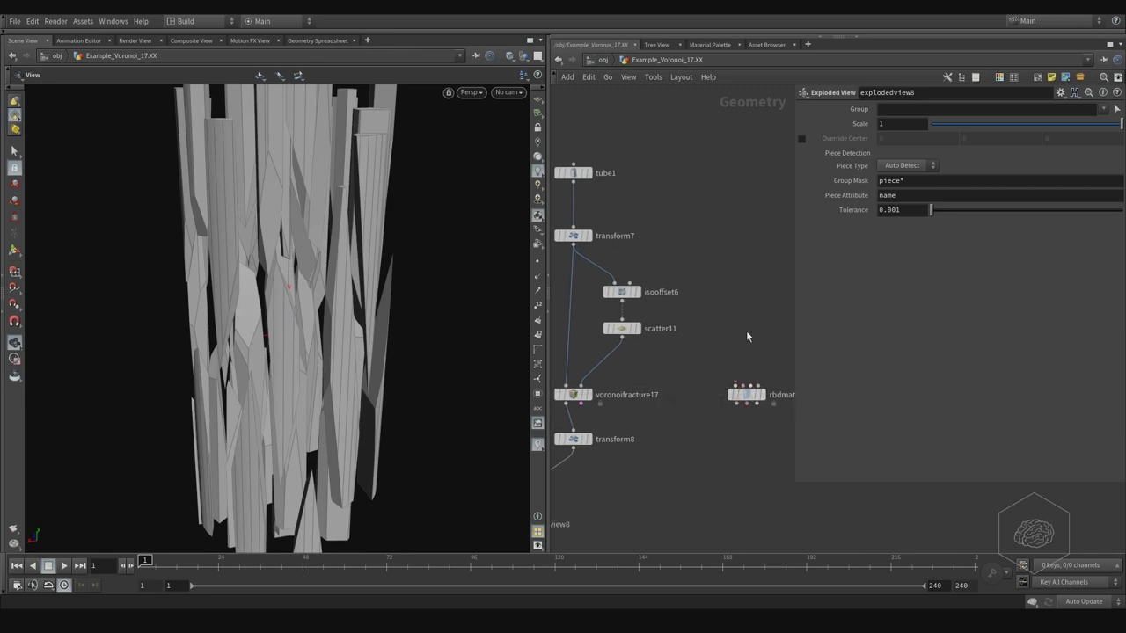
# Connect the tube1 node to the RBD Material Fracture node's geometry input, display its result and reposition the node.
pyautogui.moveTo(746, 334); pyautogui.dragTo(737, 347, button='middle')
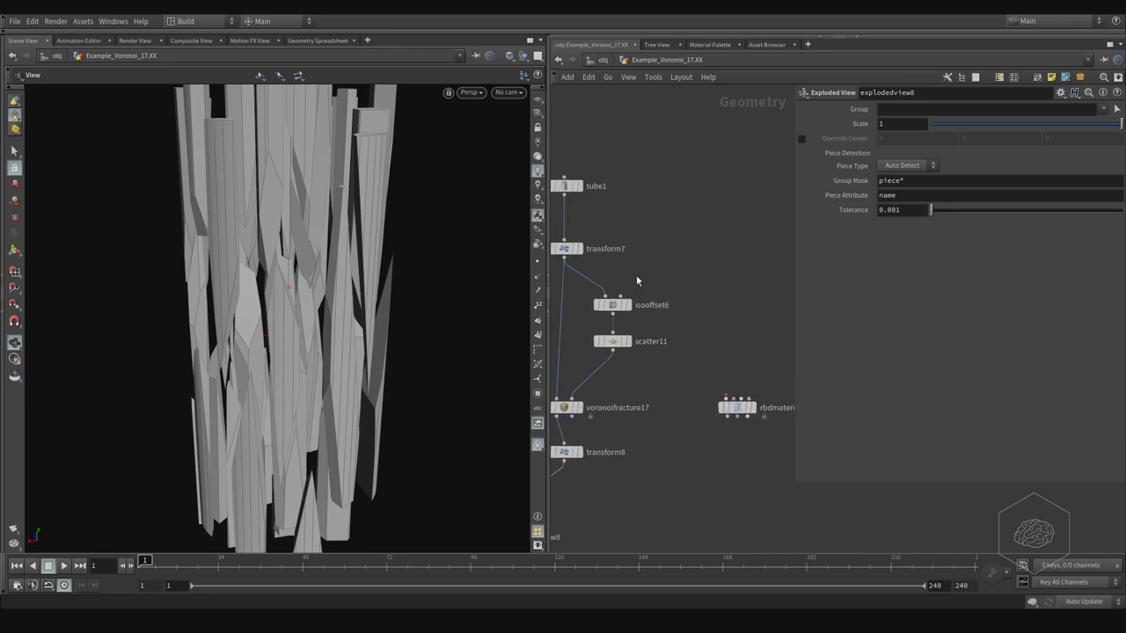
pyautogui.click(564, 193)
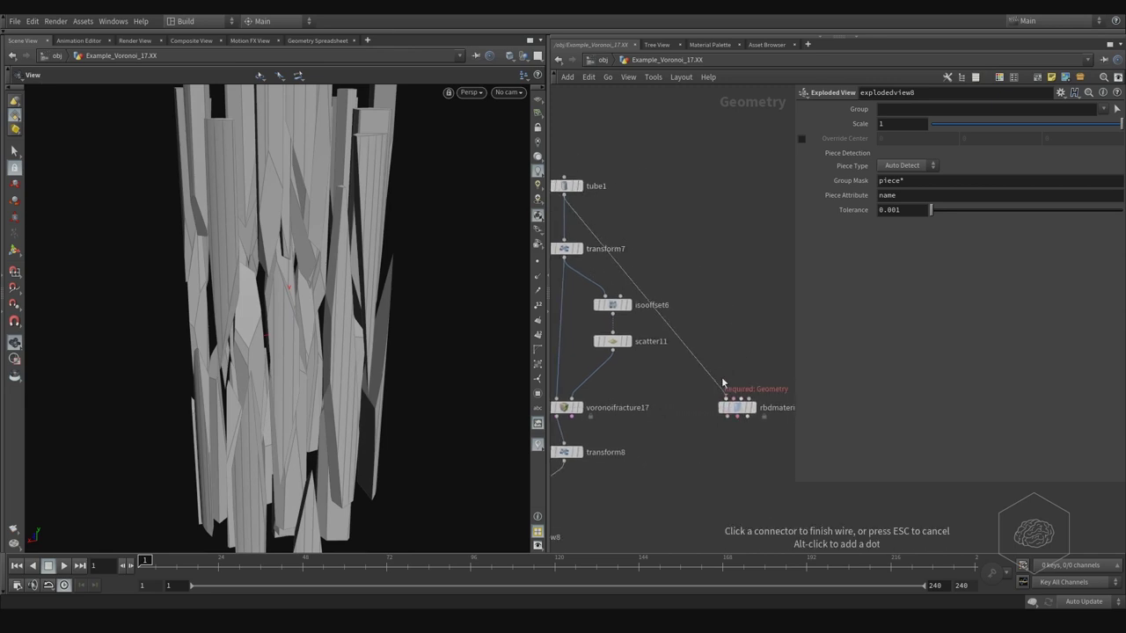
pyautogui.click(744, 413)
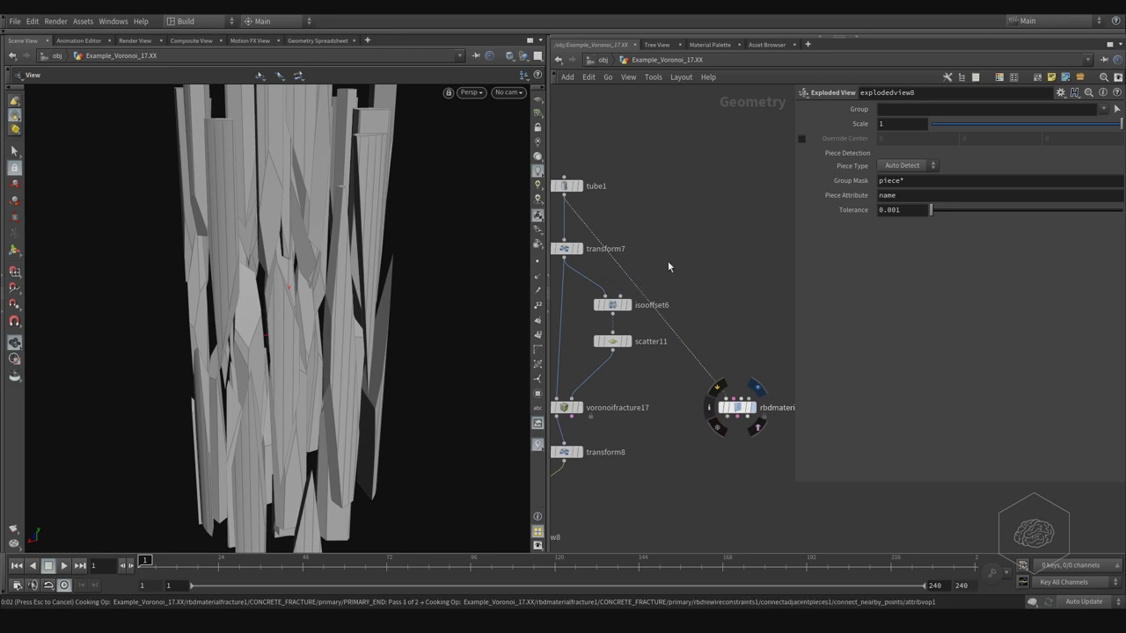
pyautogui.moveTo(736, 407); pyautogui.dragTo(746, 358)
# Set the RBD Material Fracture's material type to Wood and inspect the fractured tube from above.
pyautogui.click(899, 124)
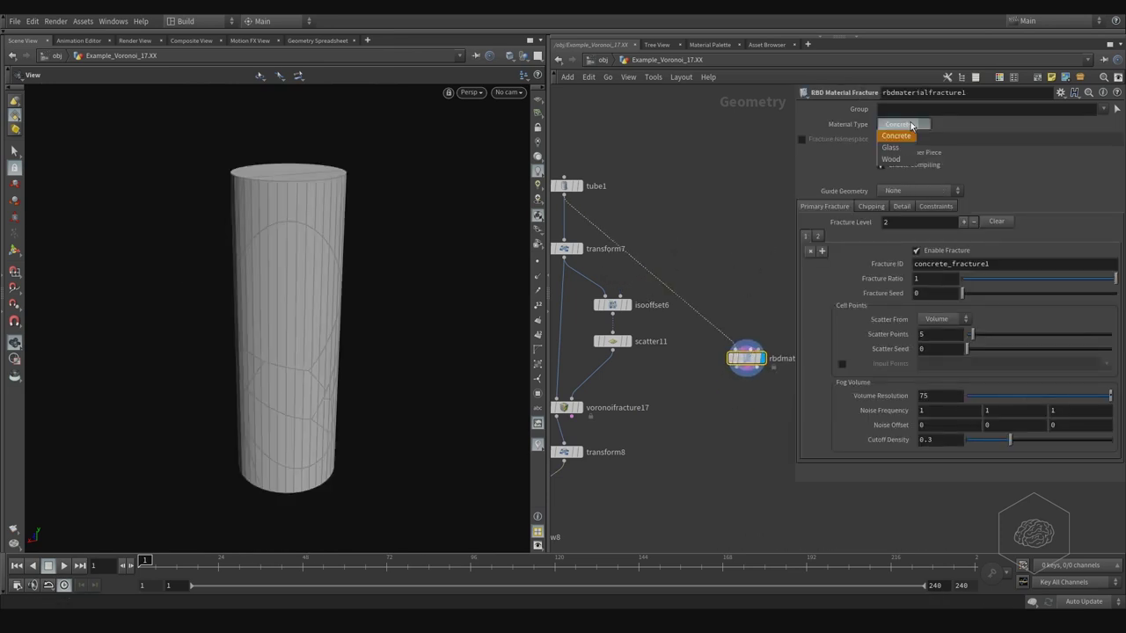
pyautogui.click(906, 164)
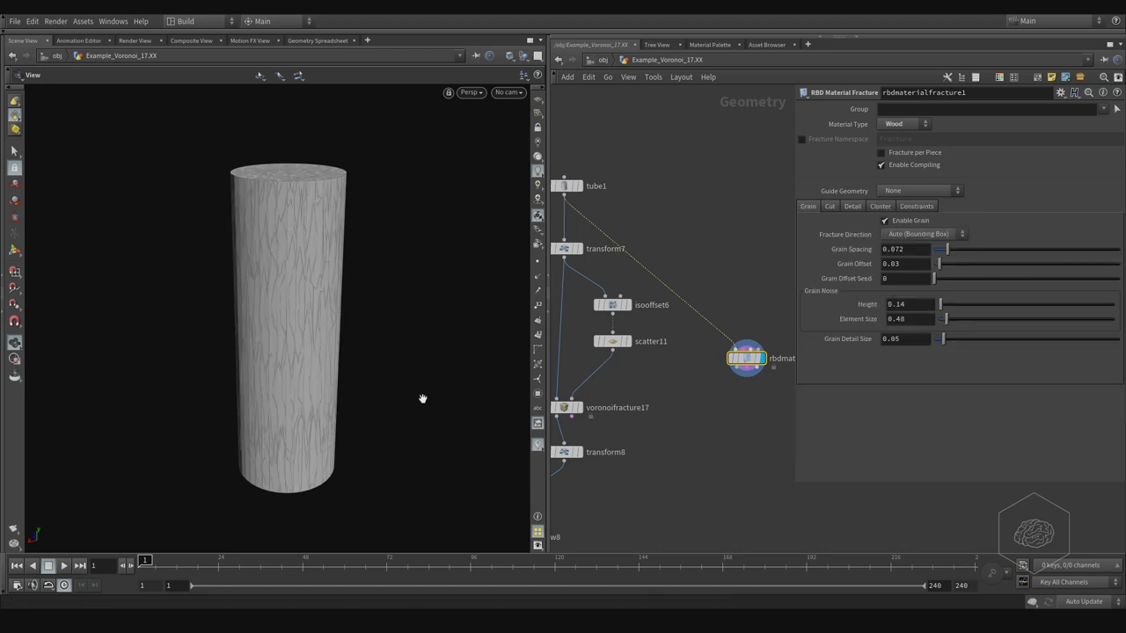
pyautogui.moveTo(322, 296); pyautogui.dragTo(336, 350)
pyautogui.moveTo(347, 263); pyautogui.dragTo(317, 299)
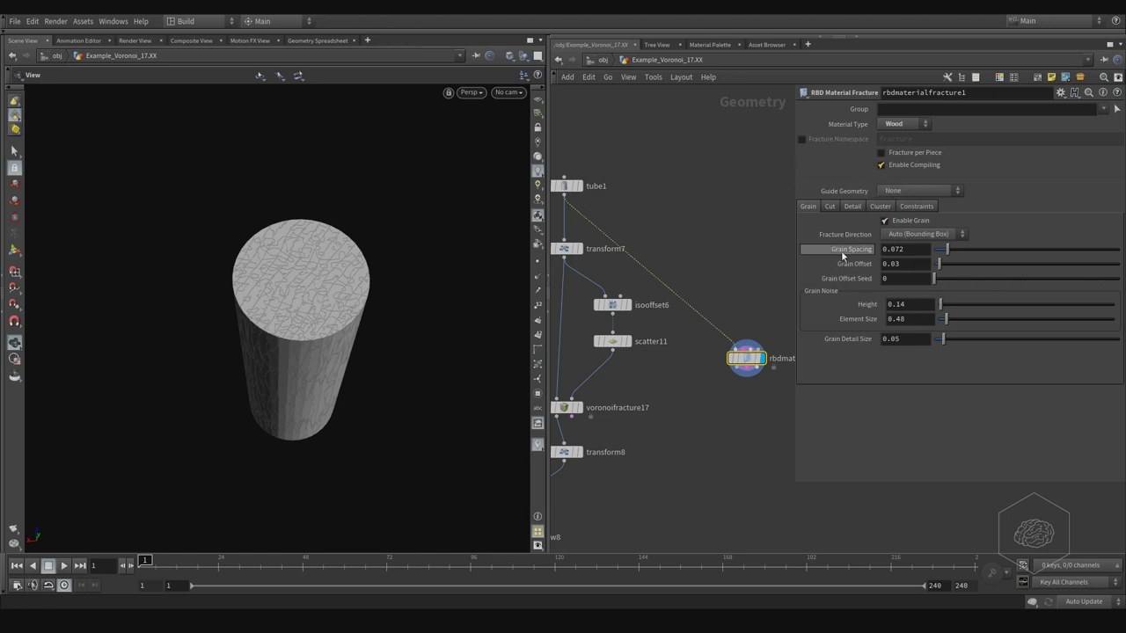
# Review the wood fracture's Cut, Detail, Cluster and Constraints settings, finishing back at the Grain settings.
pyautogui.click(831, 208)
pyautogui.click(854, 207)
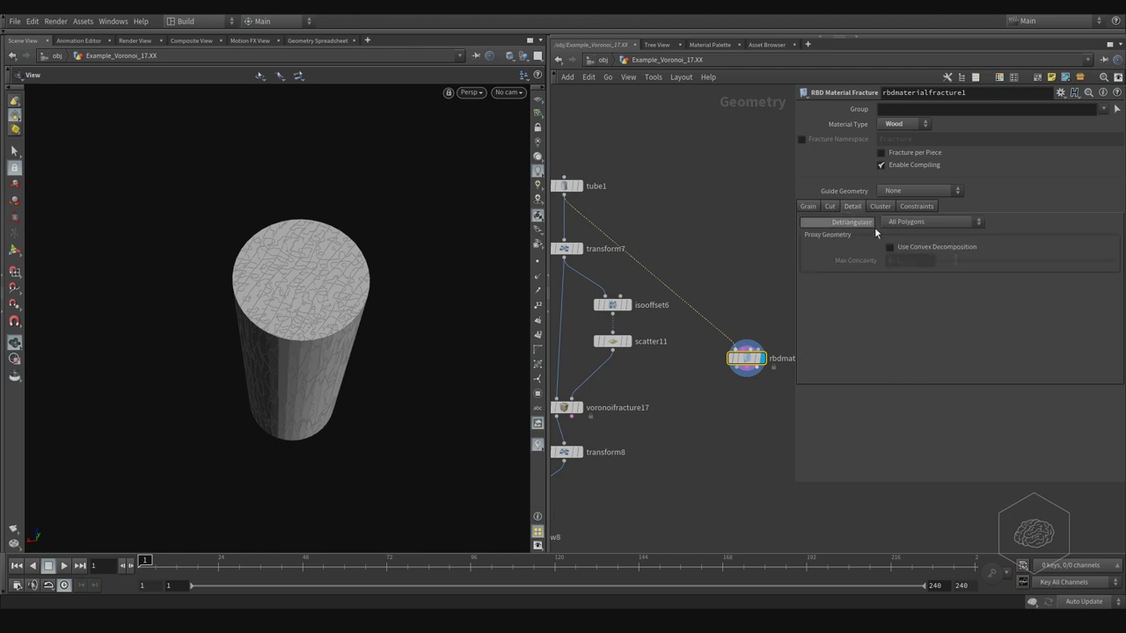
pyautogui.click(881, 207)
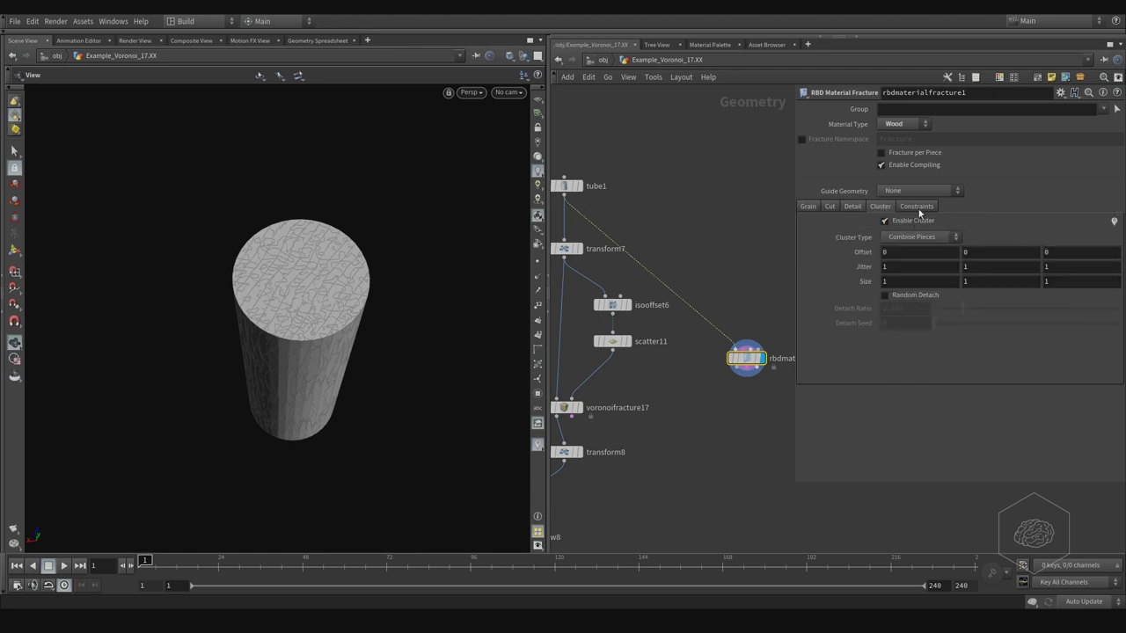
pyautogui.click(919, 209)
pyautogui.click(808, 208)
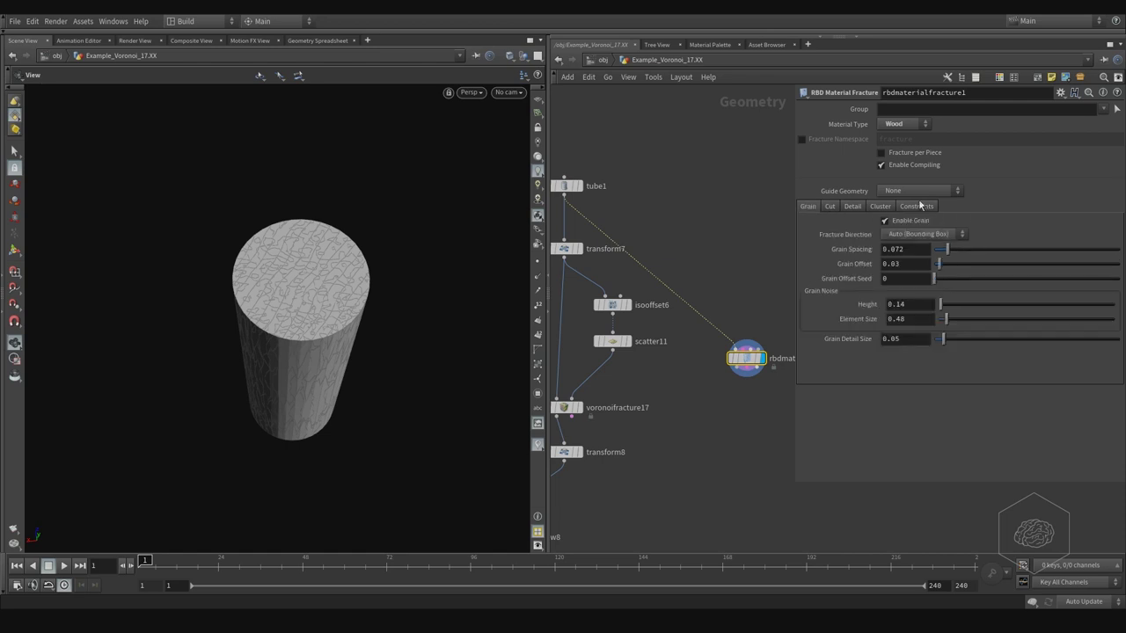
# Set the RBD Material Fracture's guide geometry to Fractured Geometry and view the outlined pieces on the tube.
pyautogui.click(924, 191)
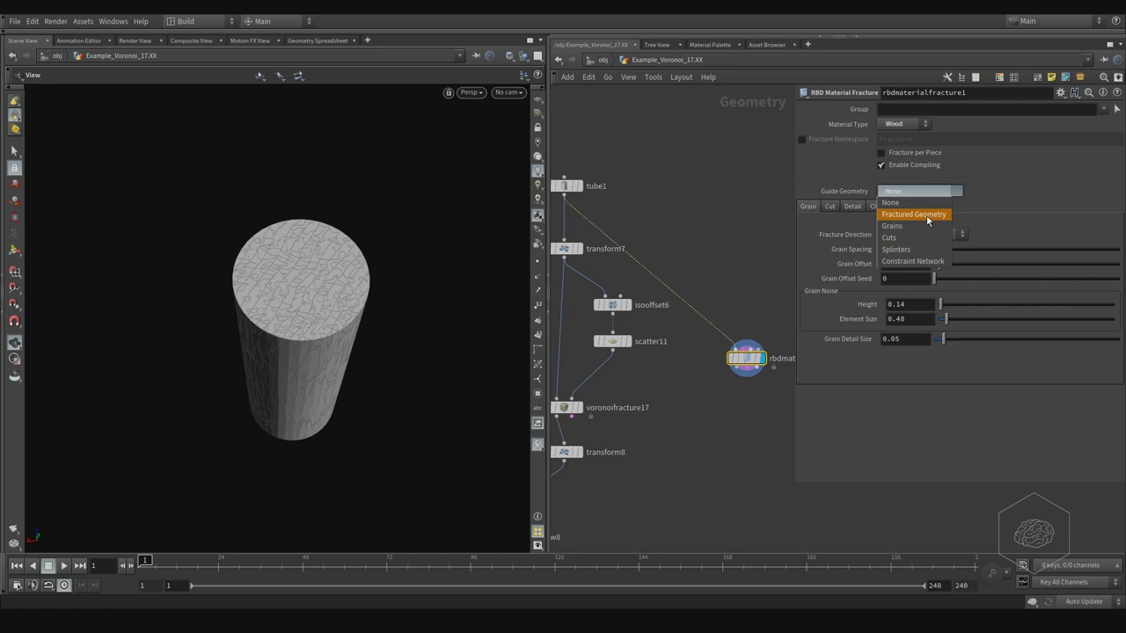
pyautogui.click(926, 215)
pyautogui.moveTo(372, 284); pyautogui.dragTo(351, 238)
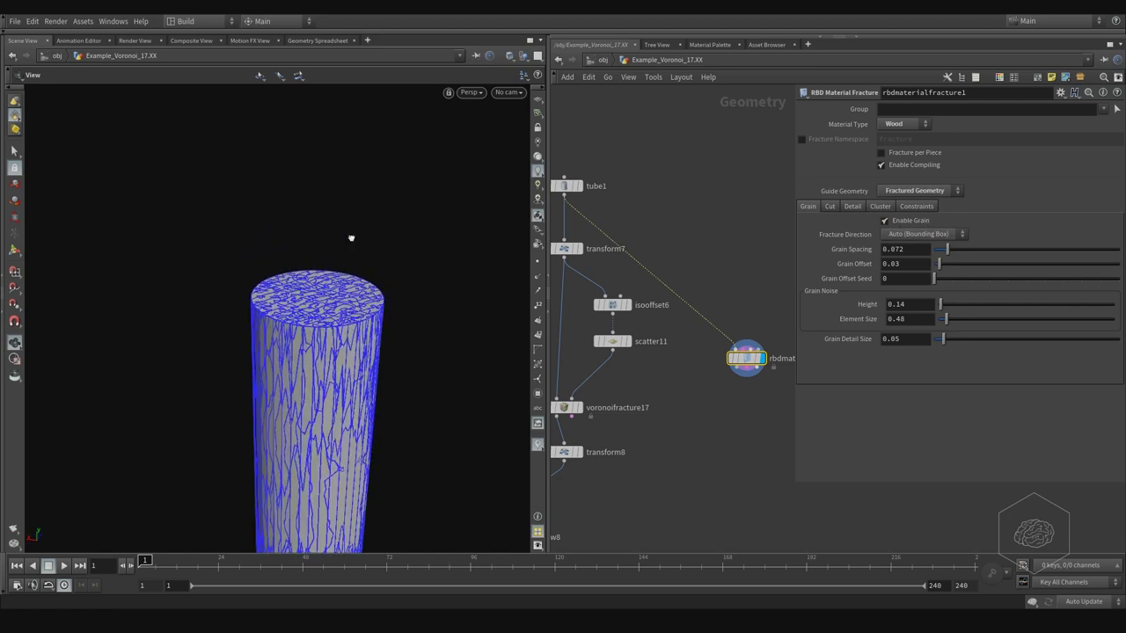
# Switch the guide geometry to Grains and examine the grain cutting surfaces around the tube from several angles.
pyautogui.click(928, 192)
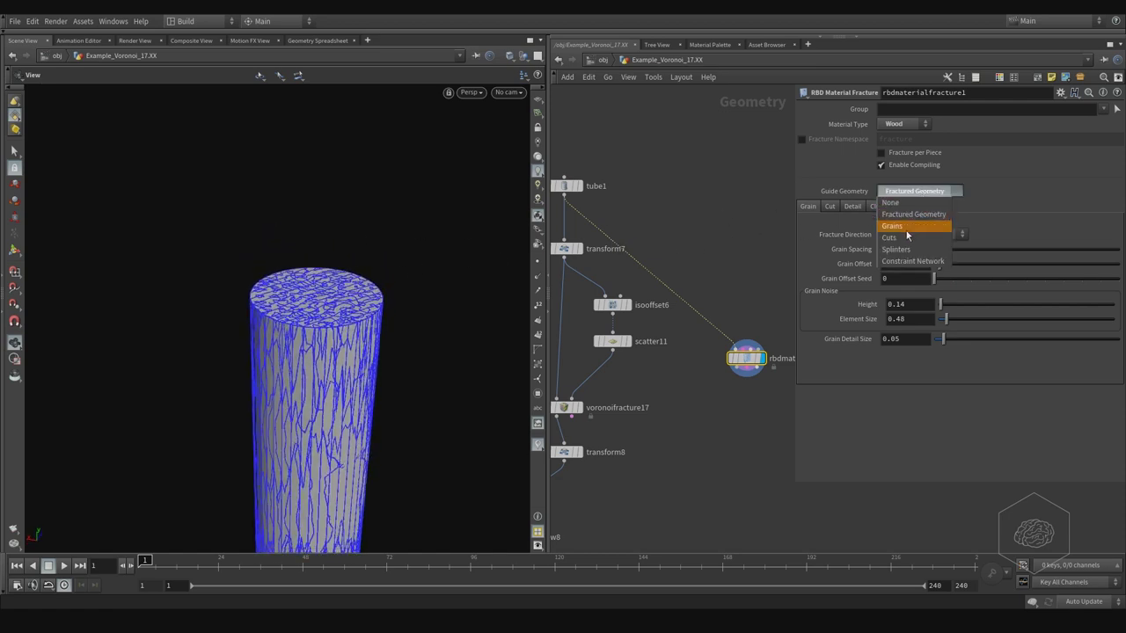
pyautogui.click(905, 229)
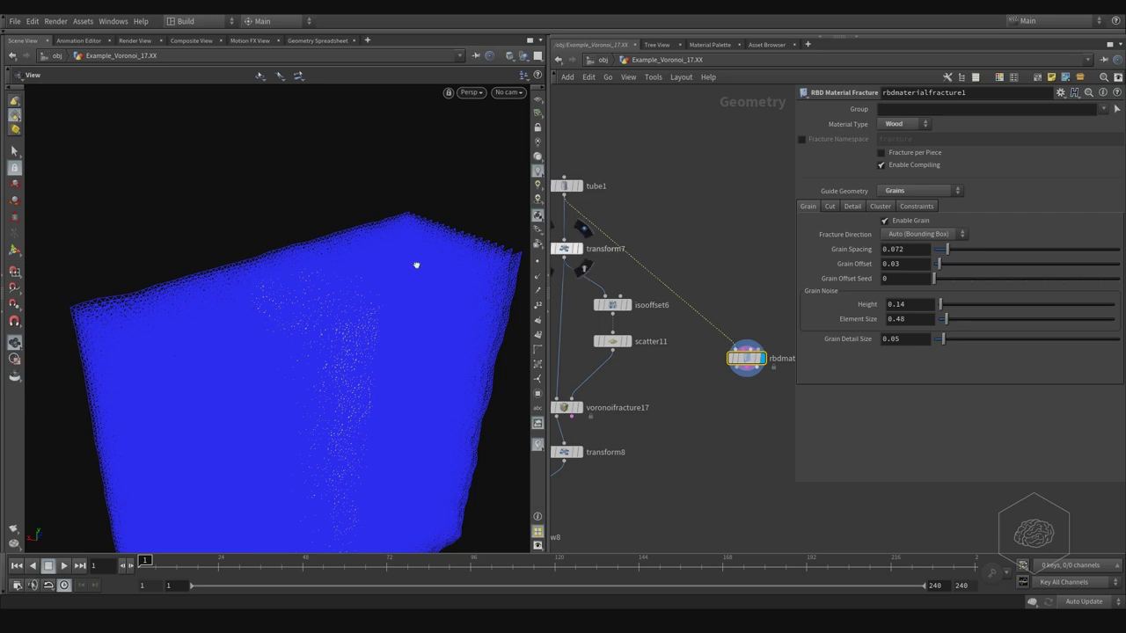
pyautogui.keyDown('alt'); pyautogui.moveTo(417, 261); pyautogui.dragTo(446, 259); pyautogui.keyUp('alt')
pyautogui.keyDown('alt'); pyautogui.moveTo(346, 247); pyautogui.dragTo(384, 330); pyautogui.keyUp('alt')
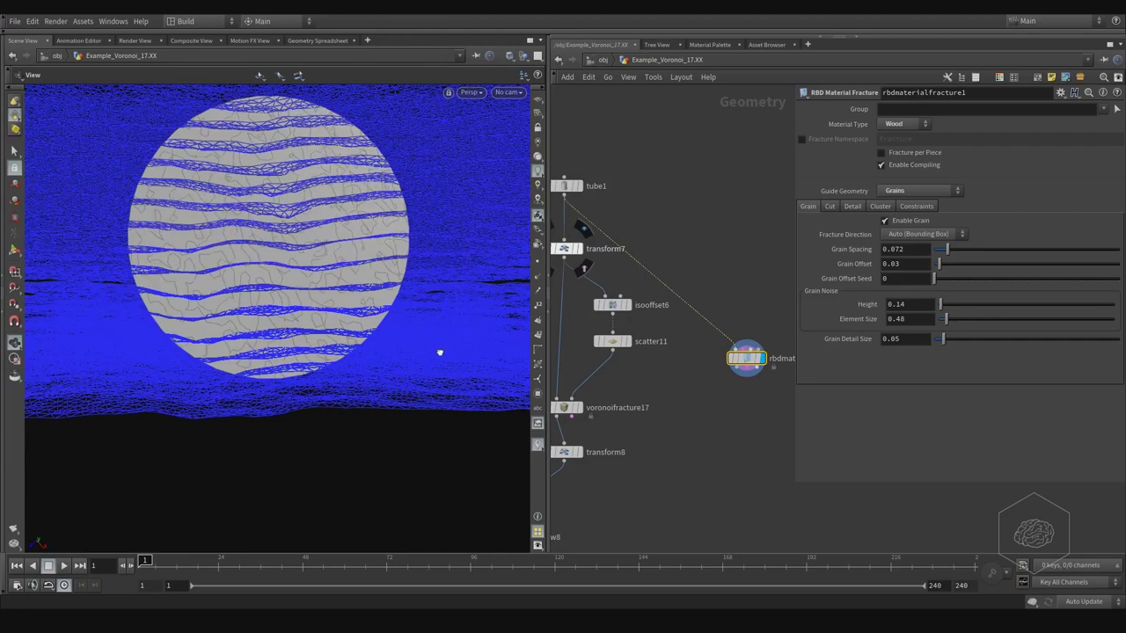
pyautogui.keyDown('alt'); pyautogui.moveTo(440, 352); pyautogui.dragTo(405, 292); pyautogui.keyUp('alt')
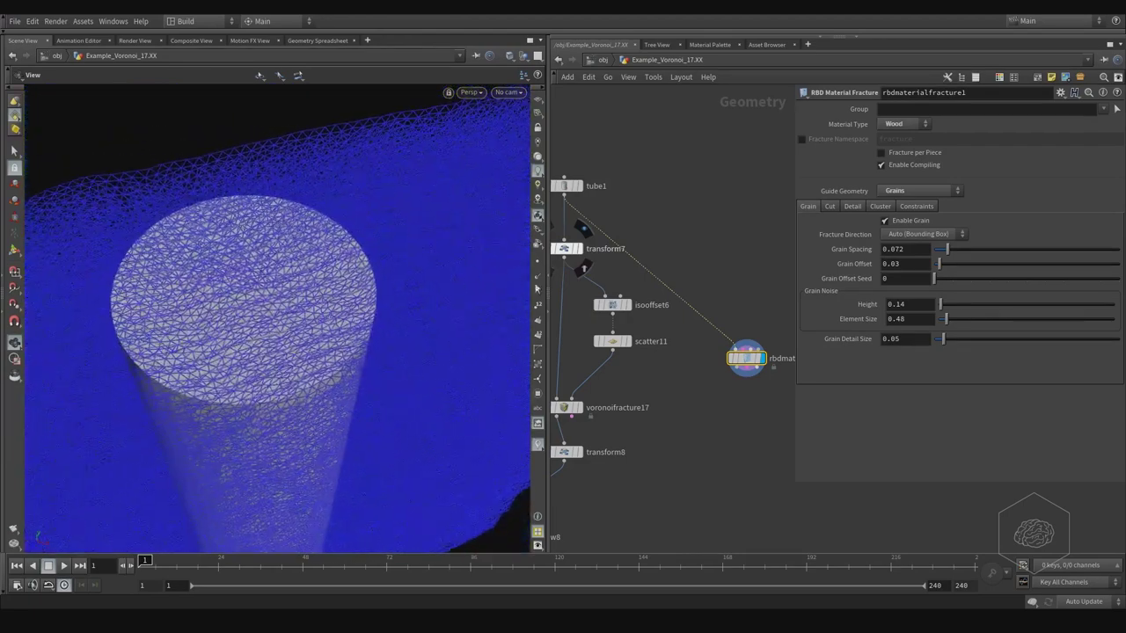
# Set the guide geometry to Splinters and examine the jagged splinter surfaces along the tube.
pyautogui.click(928, 192)
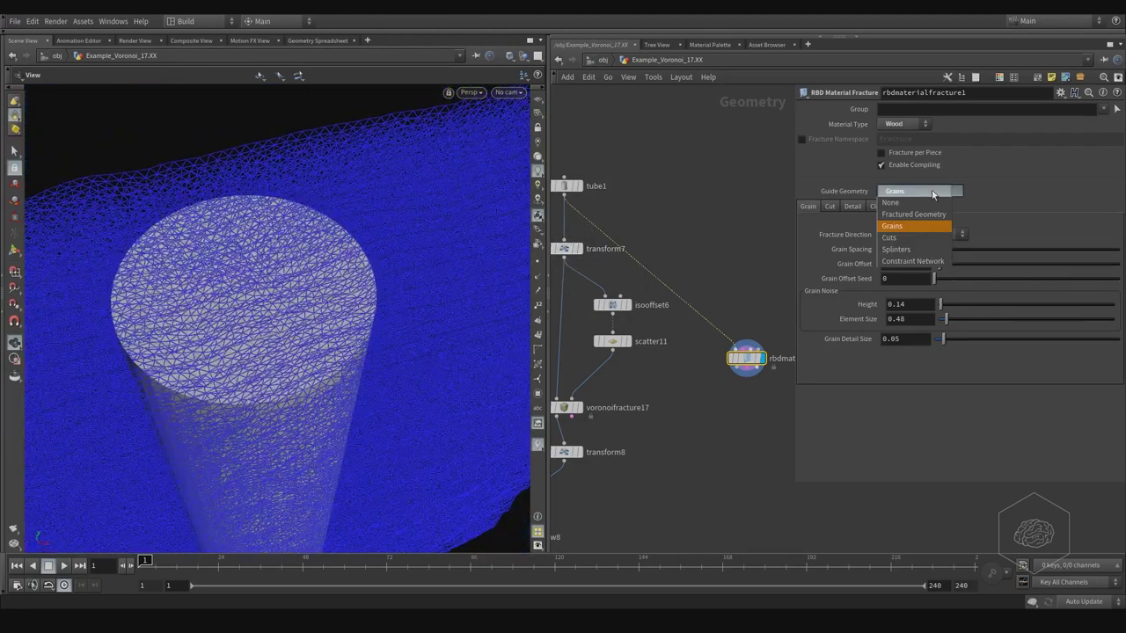
pyautogui.click(909, 249)
pyautogui.moveTo(268, 245); pyautogui.dragTo(299, 153)
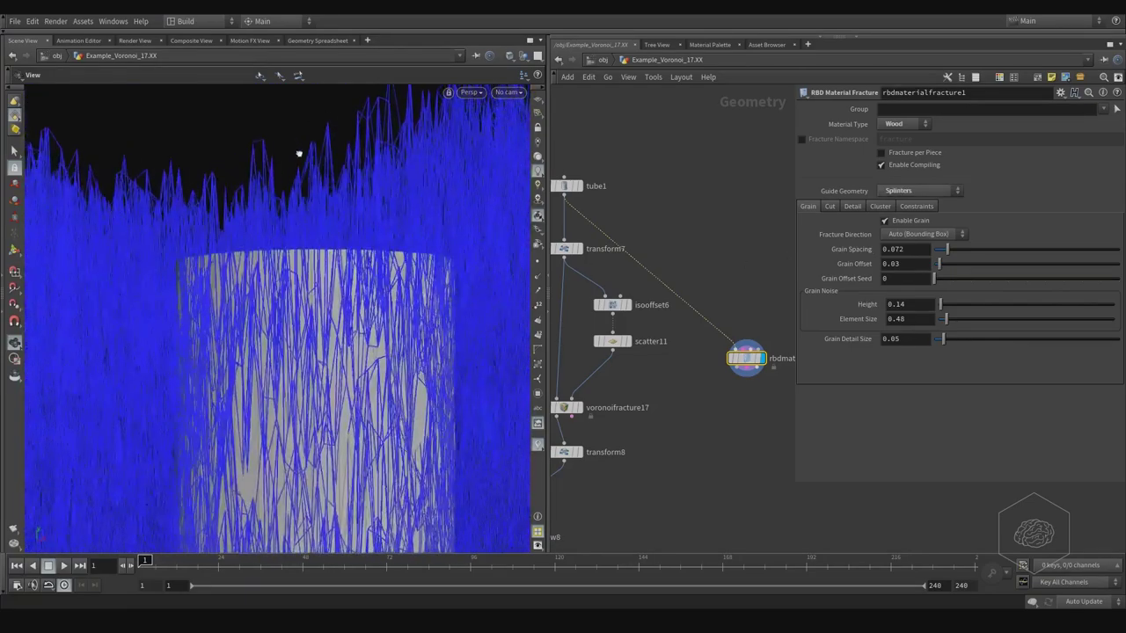
pyautogui.moveTo(371, 175); pyautogui.dragTo(296, 196, button='middle')
pyautogui.moveTo(365, 163); pyautogui.dragTo(321, 180, button='right')
pyautogui.keyDown('alt'); pyautogui.moveTo(321, 180); pyautogui.dragTo(397, 208); pyautogui.keyUp('alt')
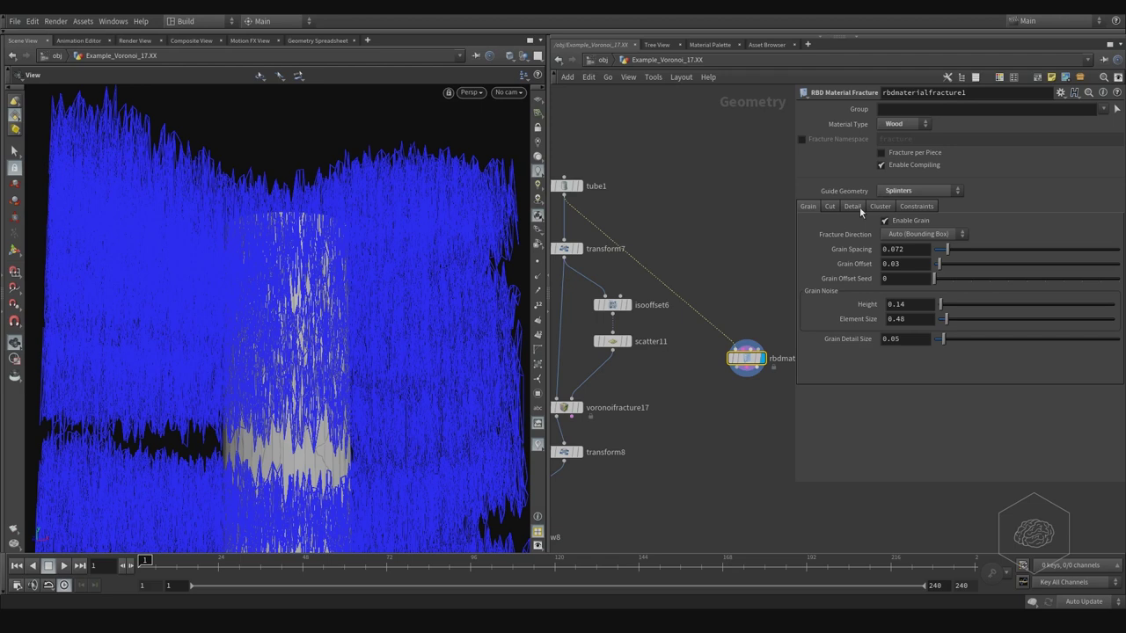
pyautogui.click(911, 192)
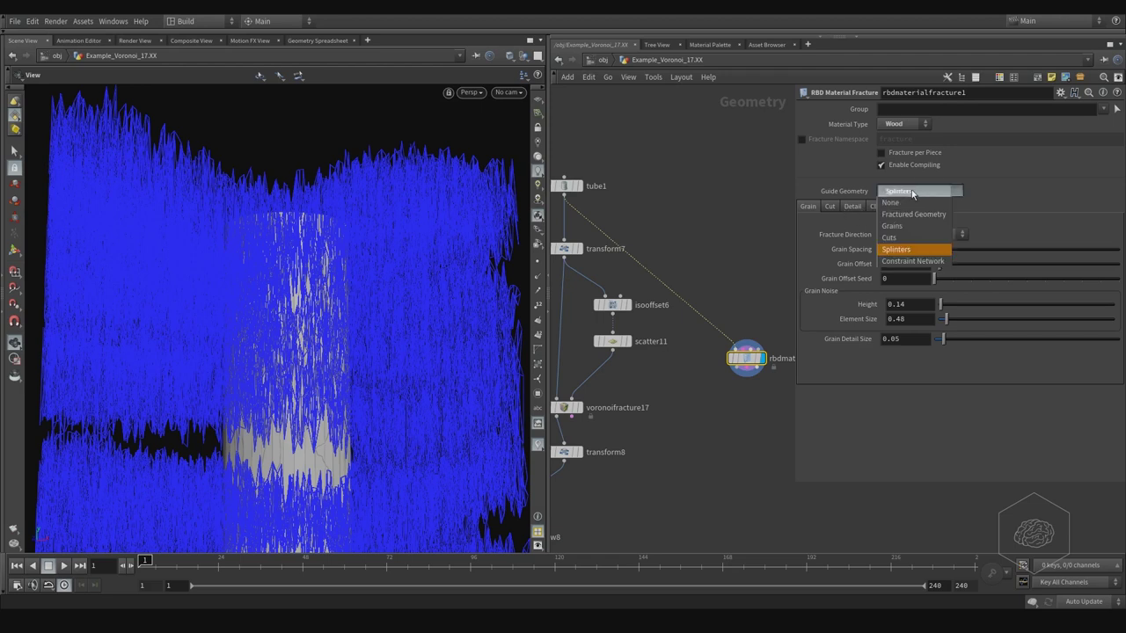
pyautogui.click(895, 249)
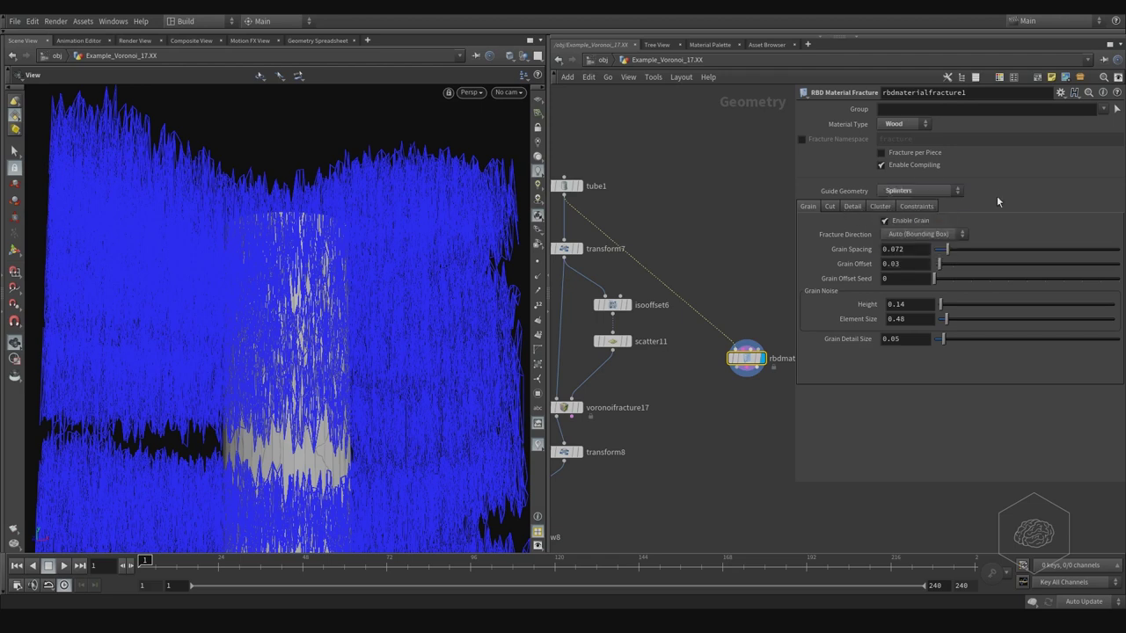
# Look through the material fracture's Detail and Cluster settings, ending at the glue constraint properties.
pyautogui.click(852, 206)
pyautogui.click(879, 206)
pyautogui.click(906, 209)
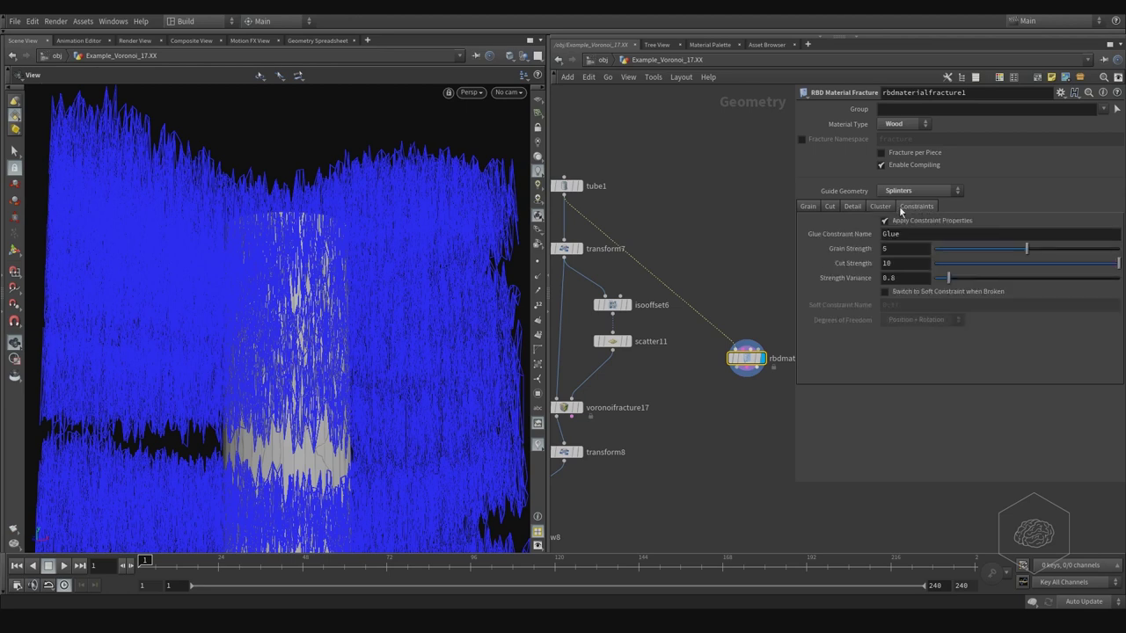
# Review the material fracture's Cluster and Constraints settings and set the splinter density to 10.
pyautogui.click(881, 208)
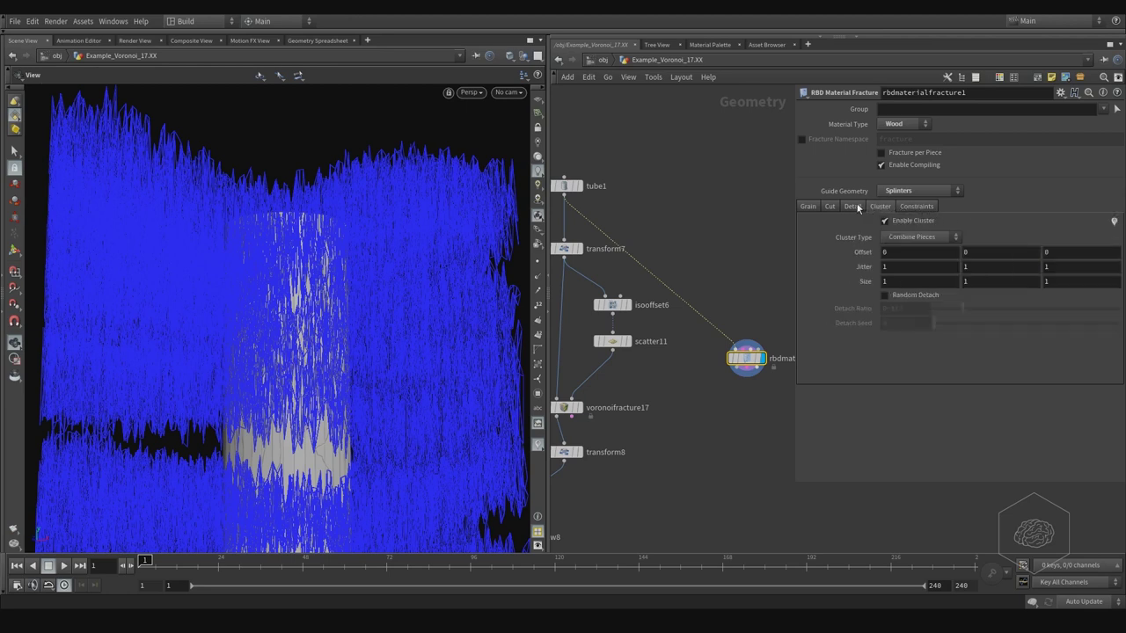
pyautogui.click(916, 209)
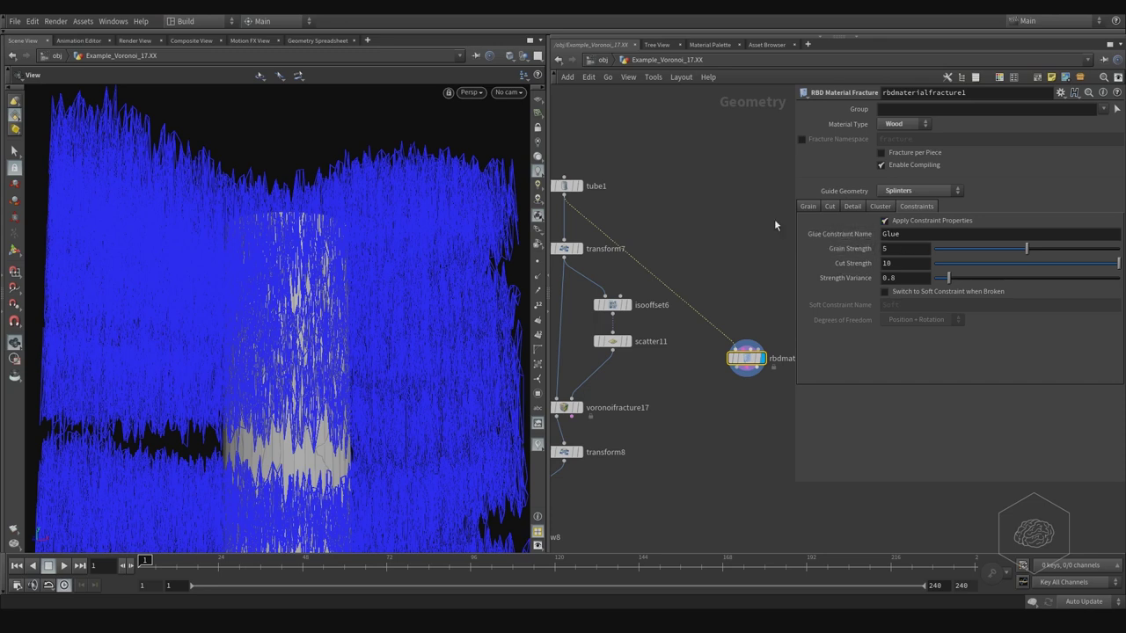
pyautogui.click(834, 209)
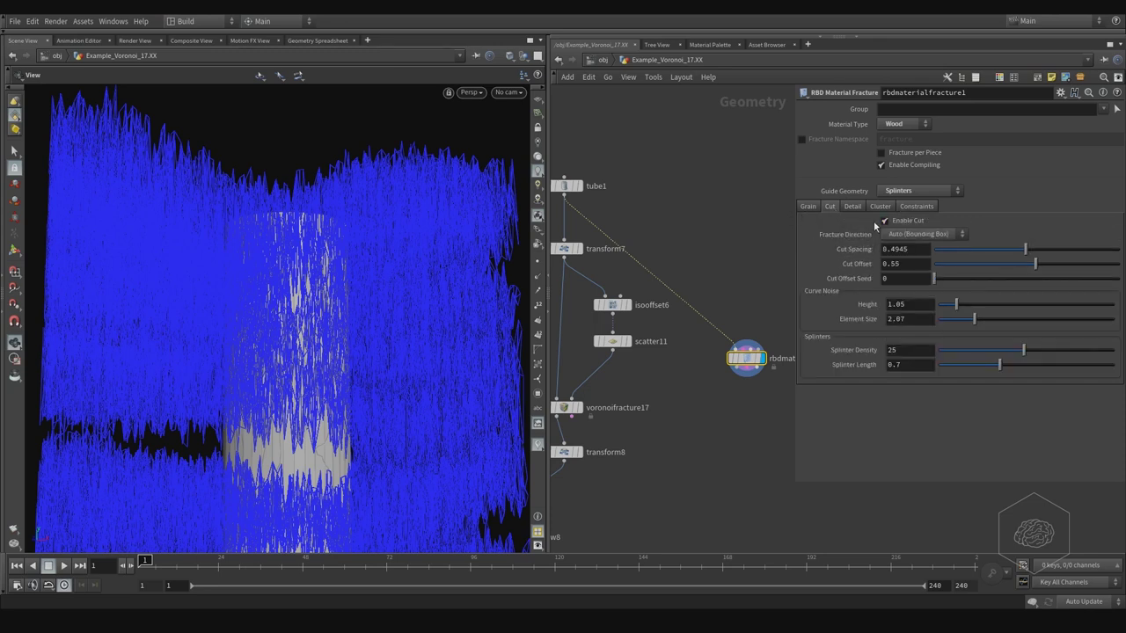
pyautogui.click(920, 352)
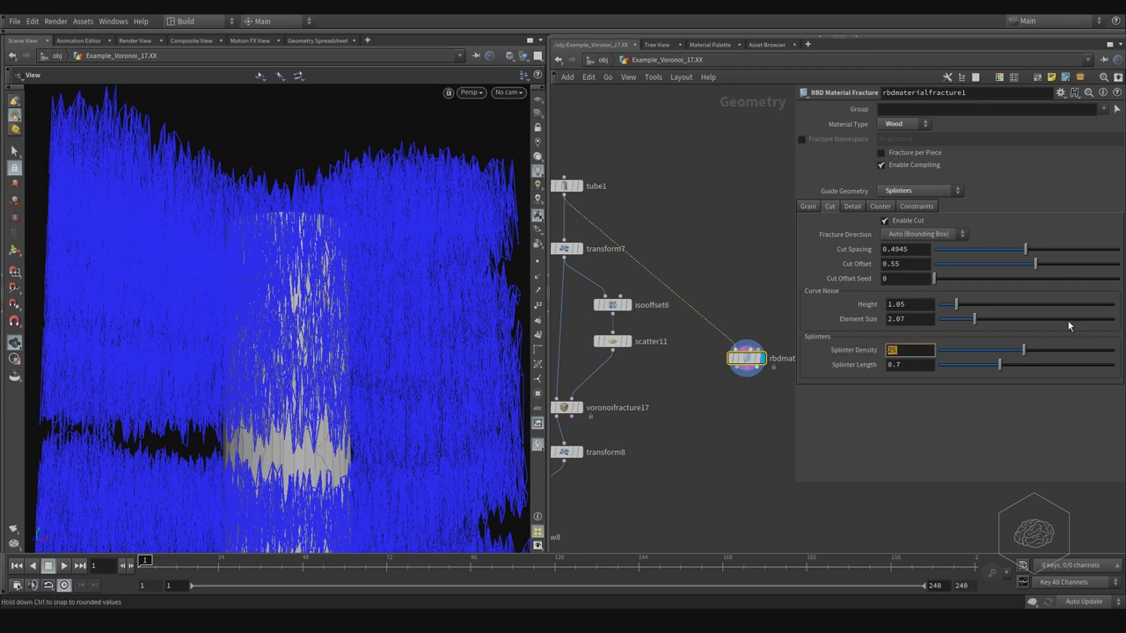
pyautogui.write('10')
pyautogui.press('Return')
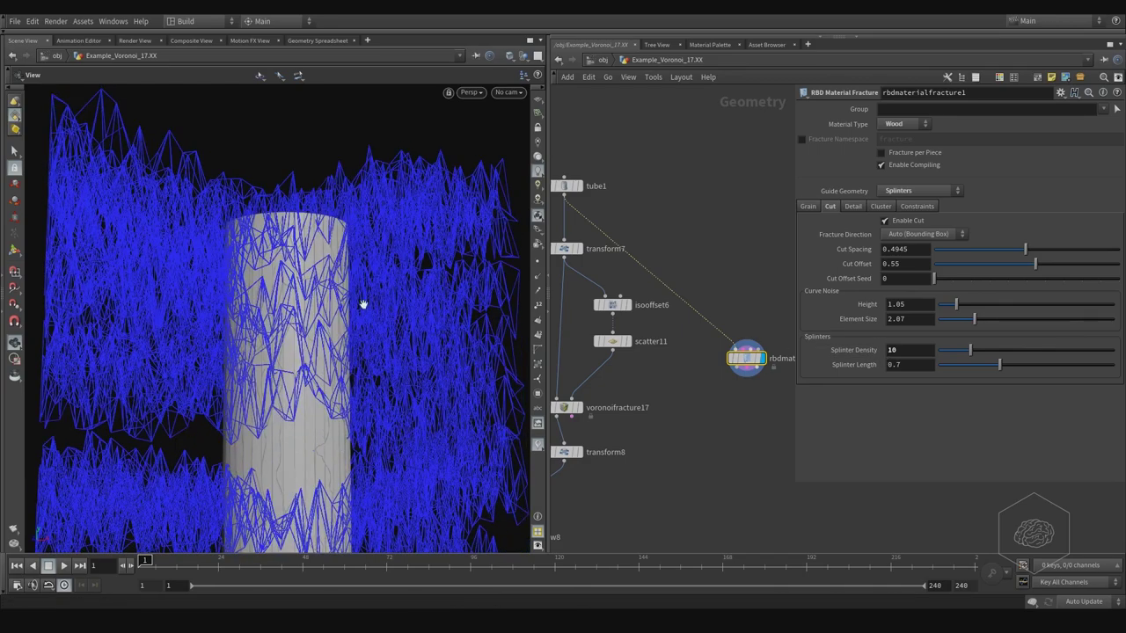
# Set the splinter length to 2 and view the longer splinter surfaces around the tube.
pyautogui.moveTo(322, 276); pyautogui.dragTo(568, 331)
pyautogui.click(914, 368)
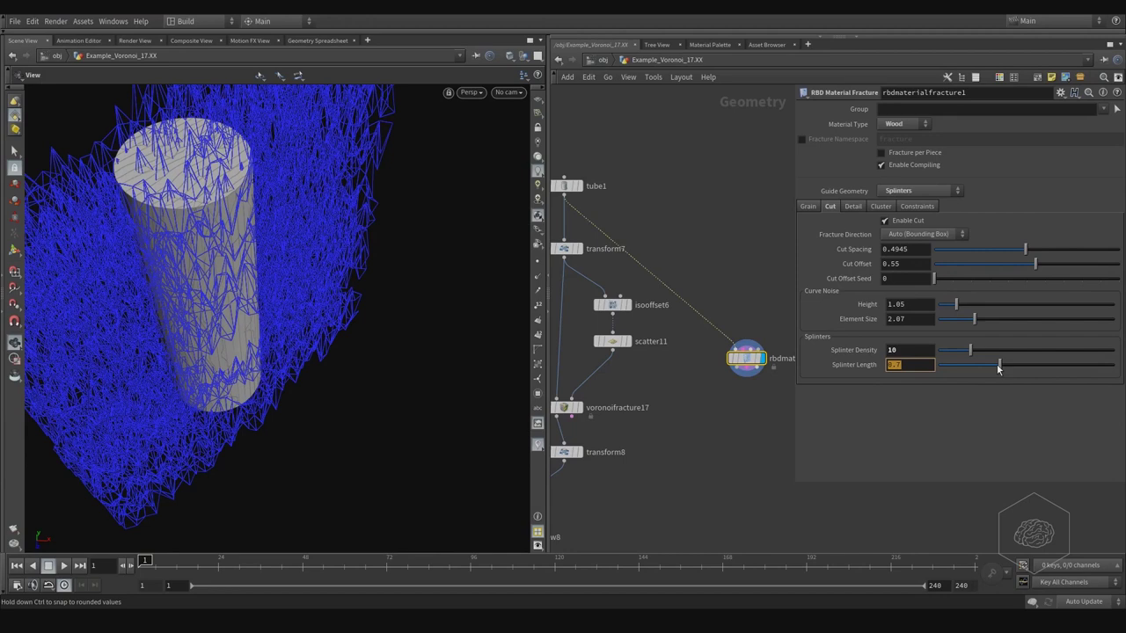
pyautogui.write('2')
pyautogui.press('Return')
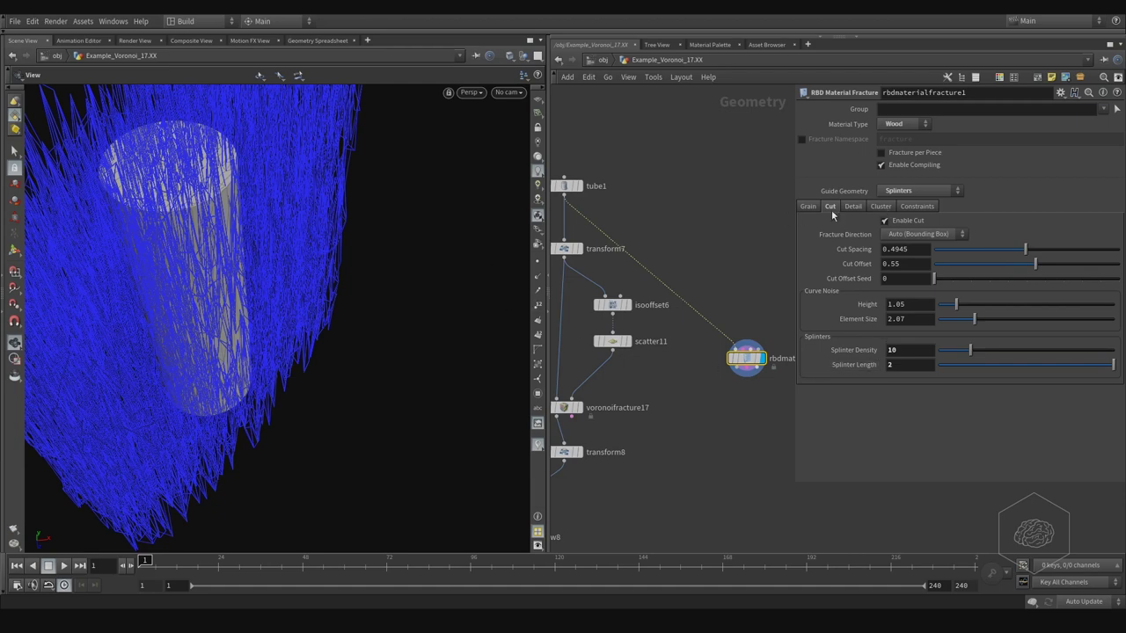
pyautogui.moveTo(314, 254); pyautogui.dragTo(347, 279)
# Display the flattened tube at transform7 and view its scale settings.
pyautogui.moveTo(646, 210); pyautogui.dragTo(705, 160, button='middle')
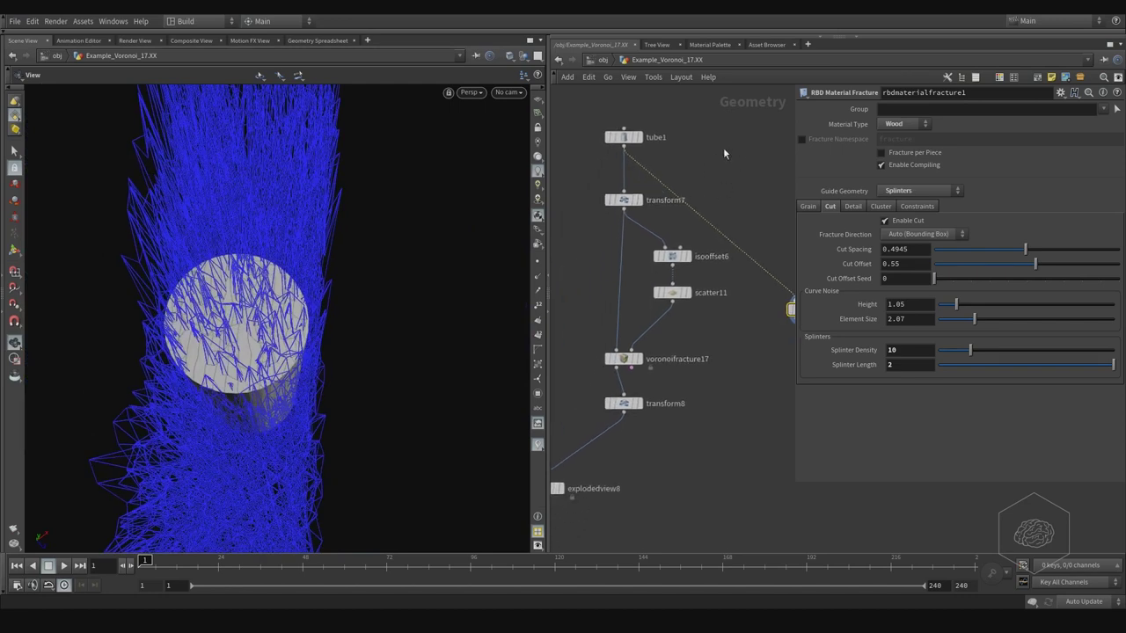
pyautogui.click(637, 201)
pyautogui.click(624, 202)
pyautogui.moveTo(638, 323); pyautogui.dragTo(647, 256, button='middle')
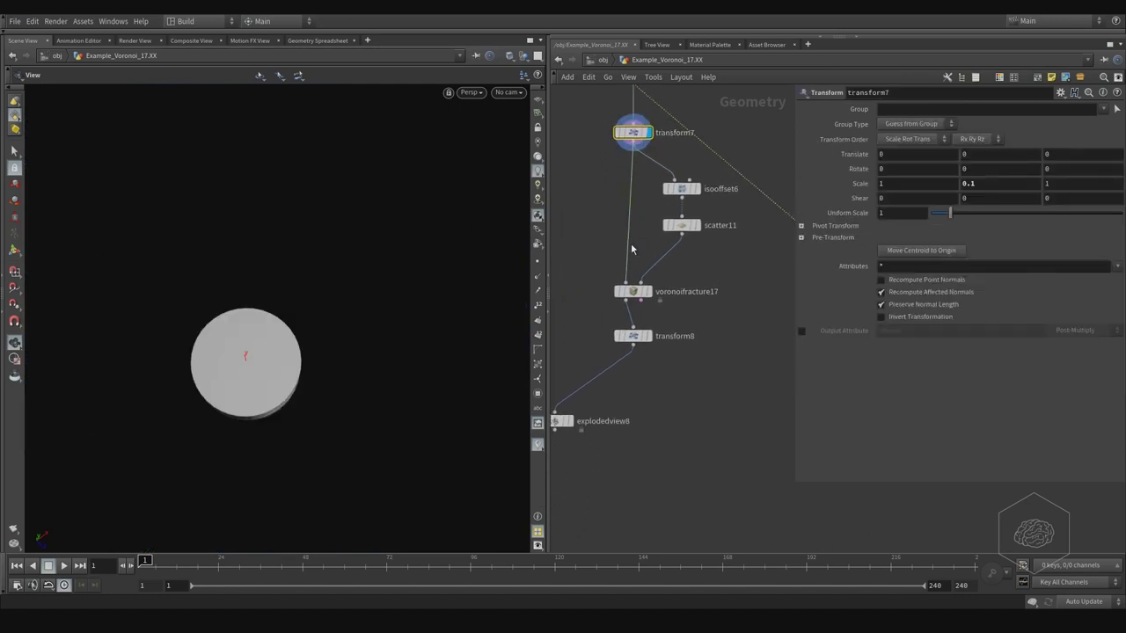
# Display the rescaled Voronoi-fractured tube at transform8 and examine its elongated pieces from the top and side.
pyautogui.click(652, 273)
pyautogui.click(647, 339)
pyautogui.click(638, 337)
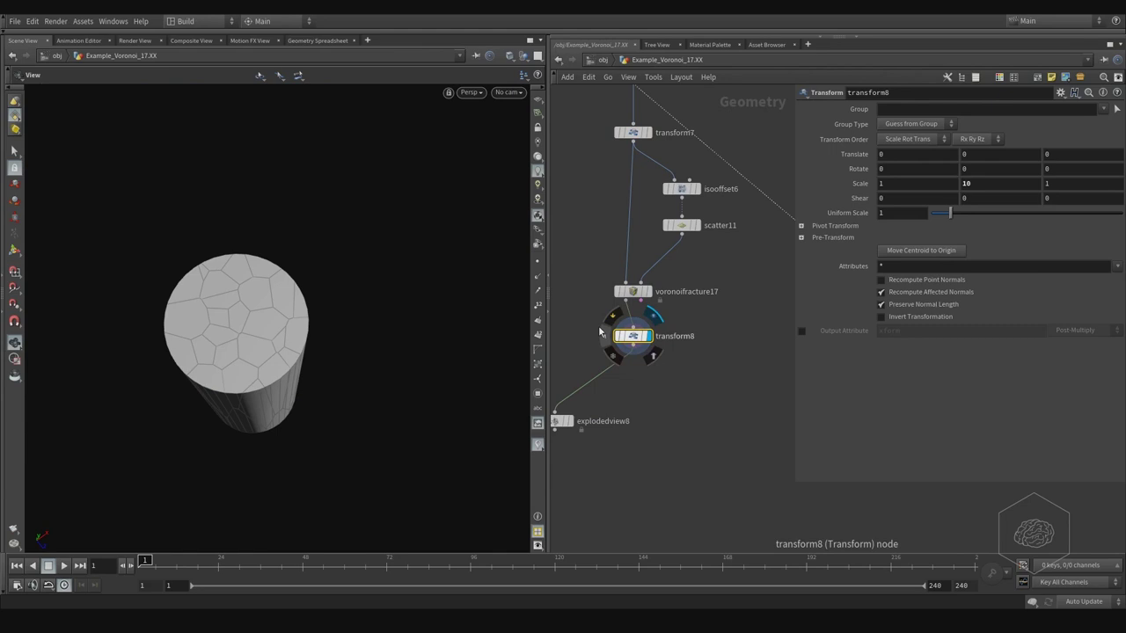
pyautogui.moveTo(356, 305); pyautogui.dragTo(294, 254)
pyautogui.moveTo(294, 254); pyautogui.dragTo(432, 284, button='middle')
pyautogui.moveTo(431, 284); pyautogui.dragTo(375, 310)
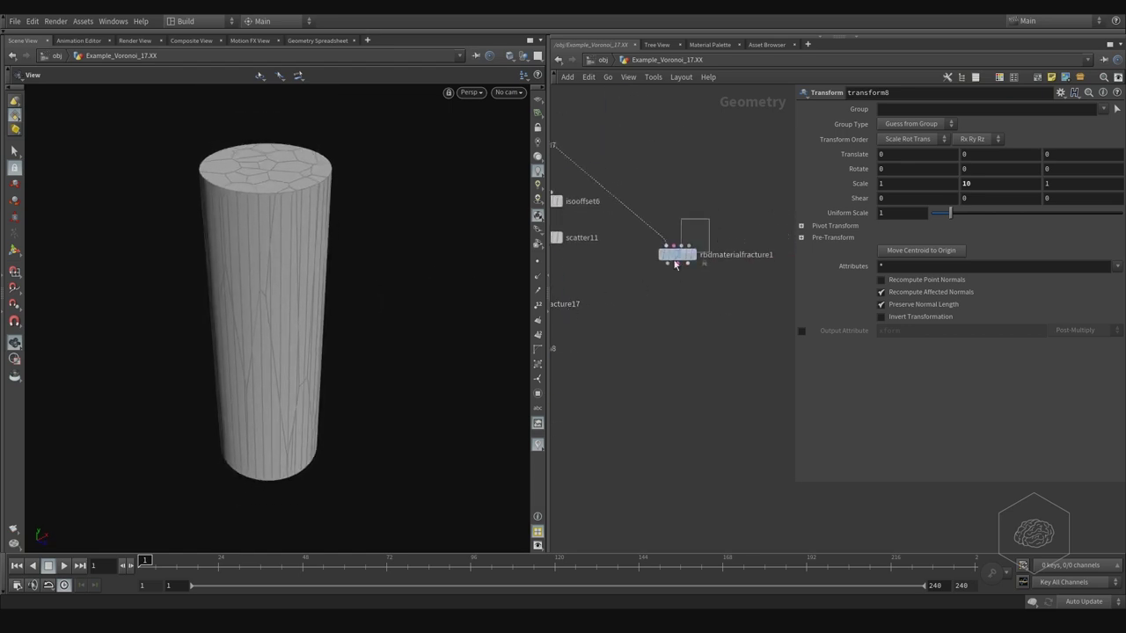
# Select rbdmaterialfracture1 to compare its Wood cut settings with the displayed Voronoi-fractured tube.
pyautogui.click(677, 254)
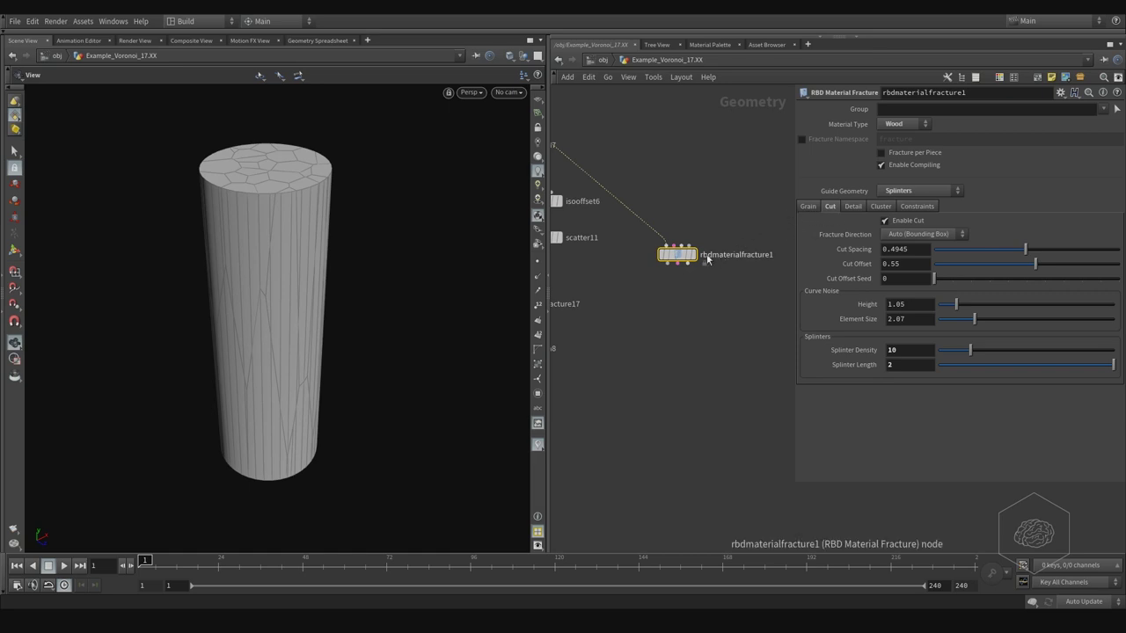
pyautogui.moveTo(736, 206); pyautogui.dragTo(672, 231, button='middle')
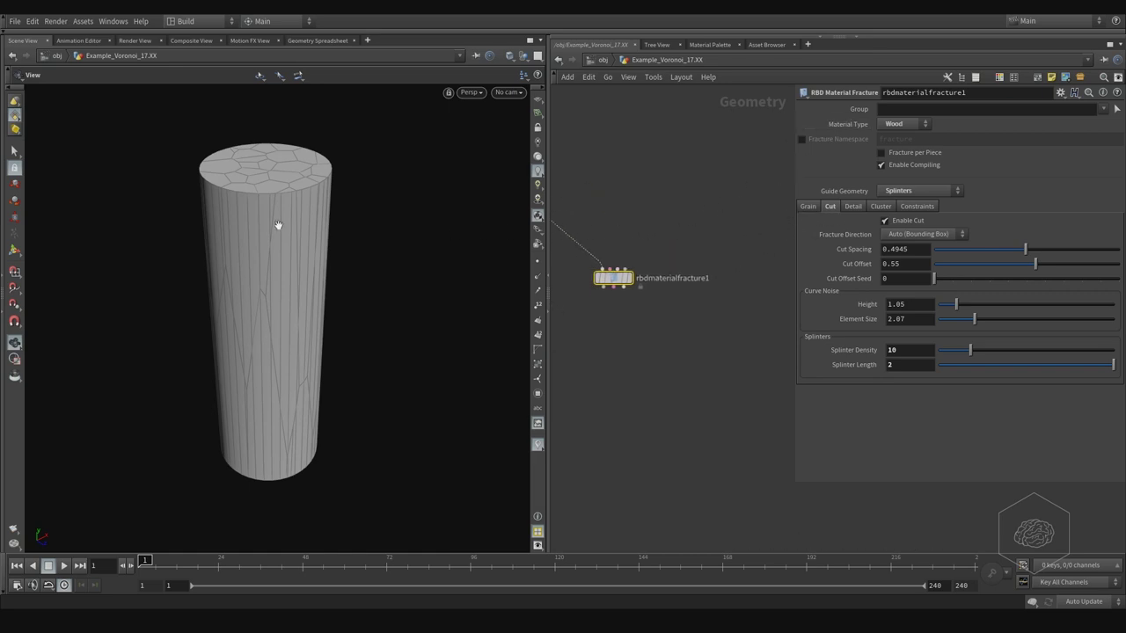
pyautogui.moveTo(327, 232); pyautogui.dragTo(339, 260)
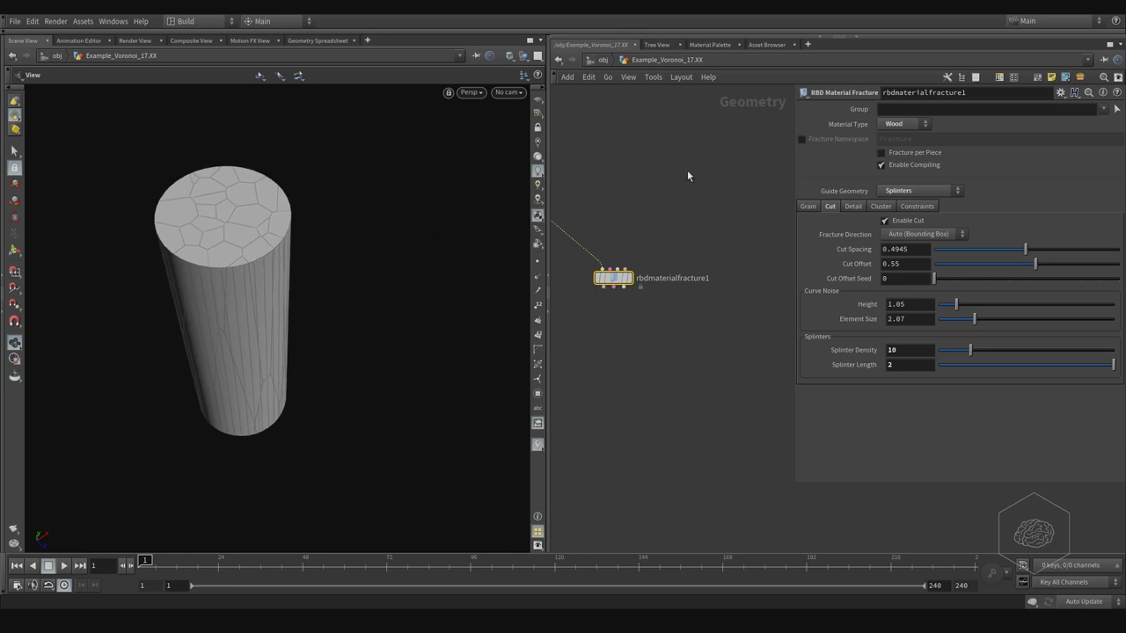
# Look through the Rigid Bodies shelf tools, including the constraint tools, and hide the shelf again.
pyautogui.click(7, 33)
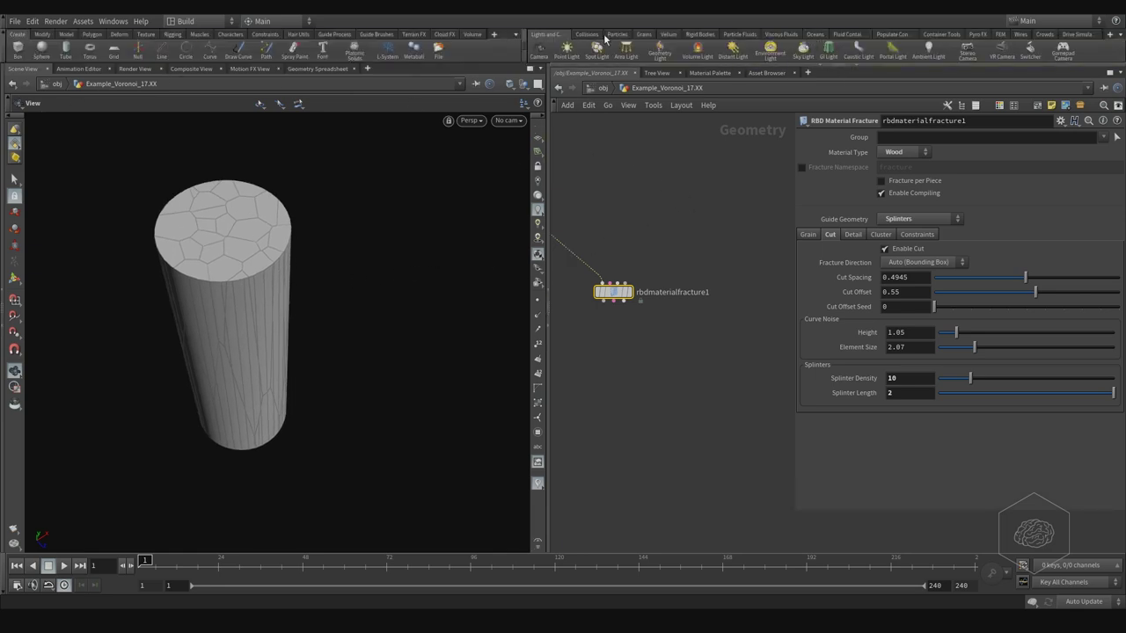
pyautogui.click(701, 34)
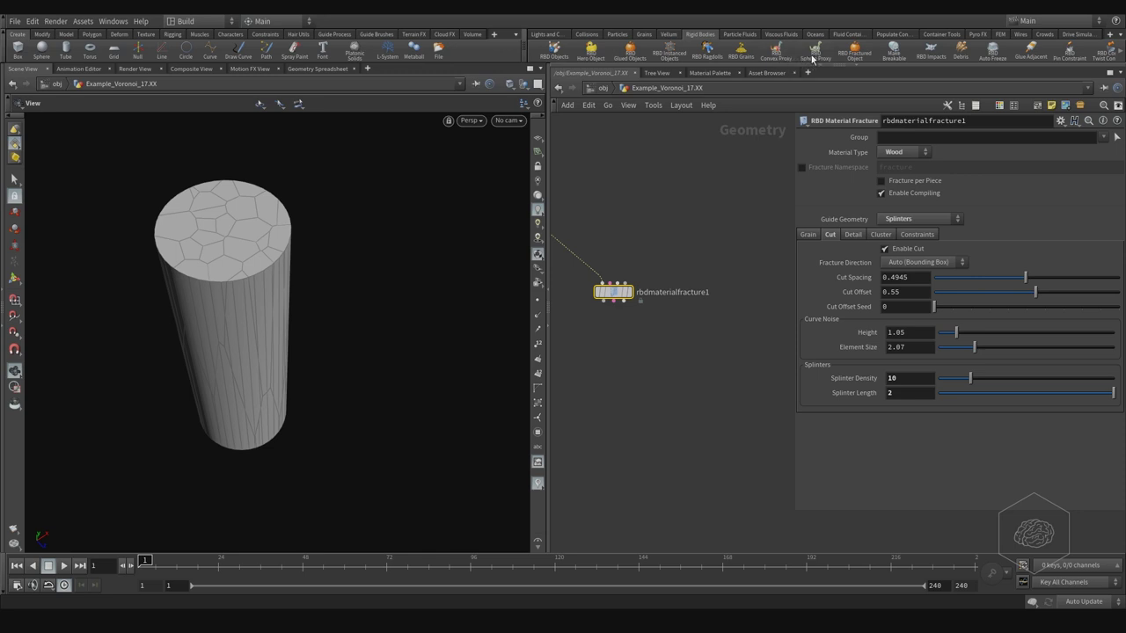
pyautogui.click(1121, 54)
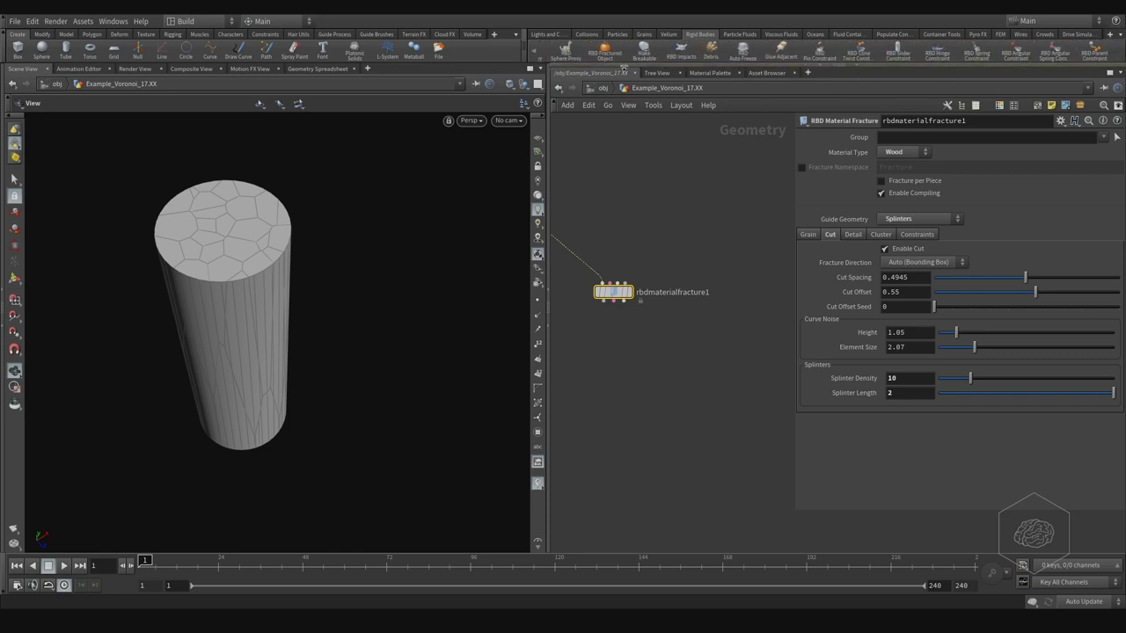
pyautogui.moveTo(536, 53)
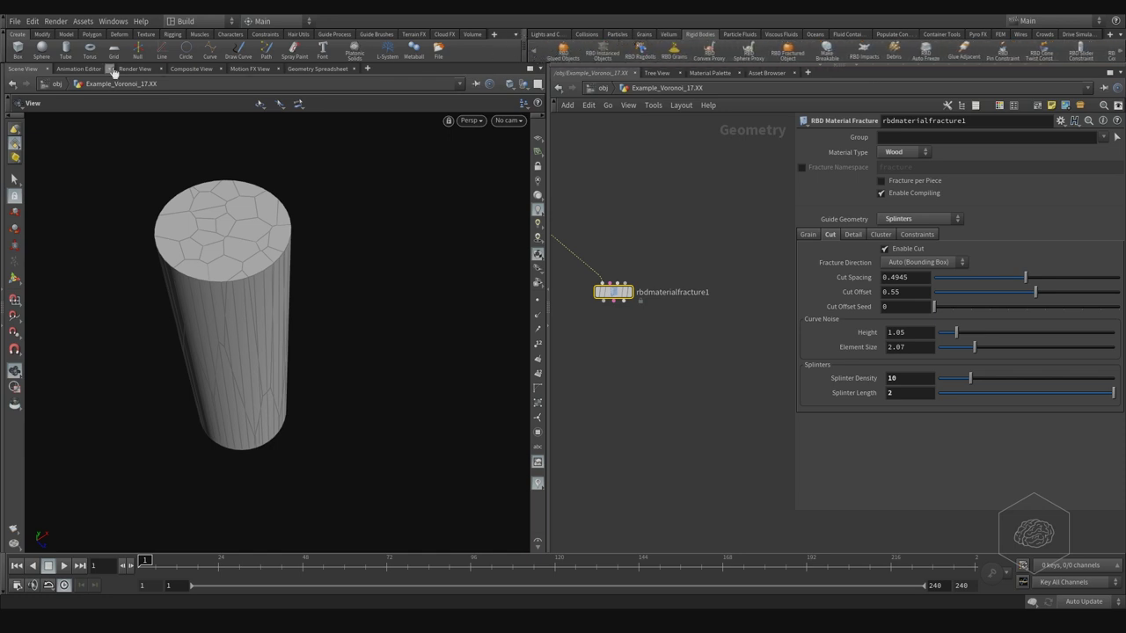
pyautogui.click(7, 32)
# Add an RBD Constraint Properties node to the network near rbdmaterialfracture1.
pyautogui.click(624, 124)
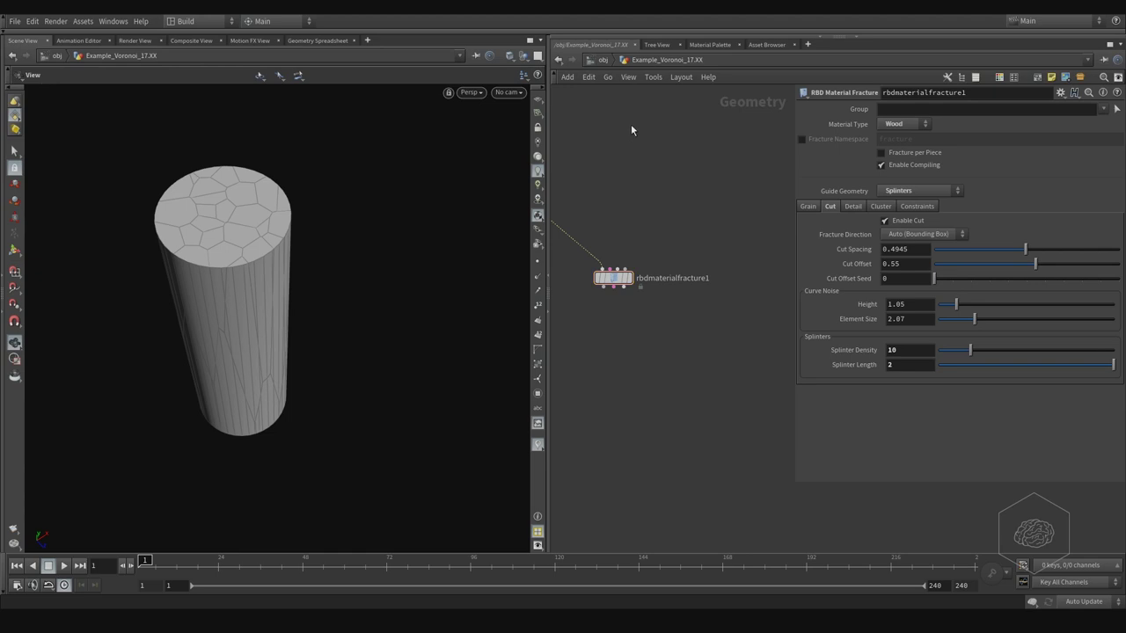
pyautogui.press('Tab')
pyautogui.write('const')
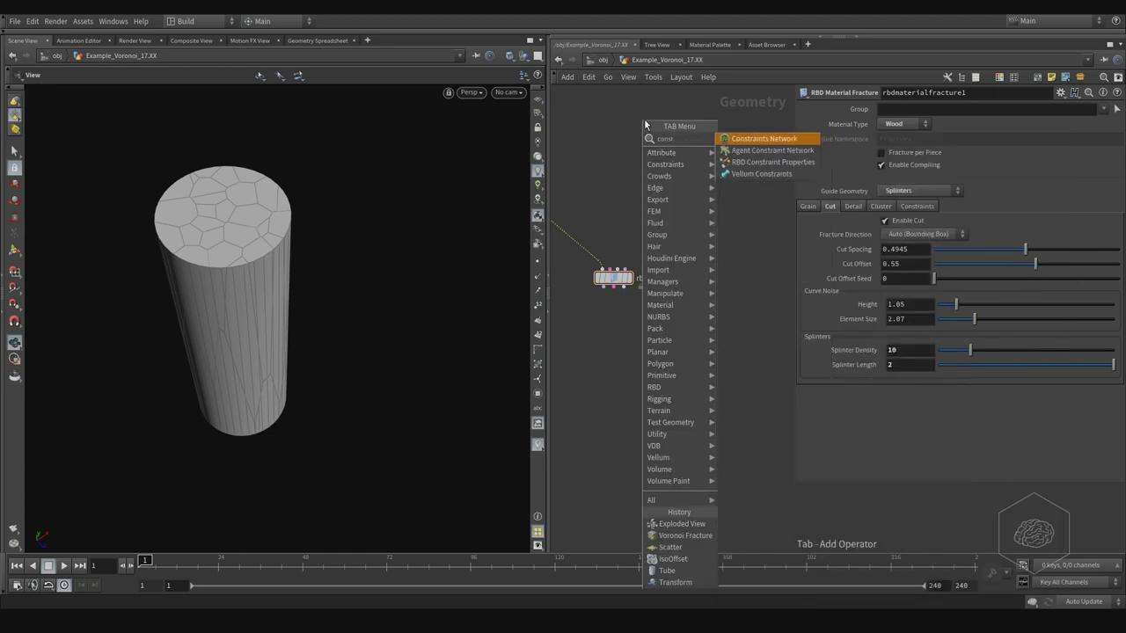
pyautogui.press('Down')
pyautogui.press('Down')
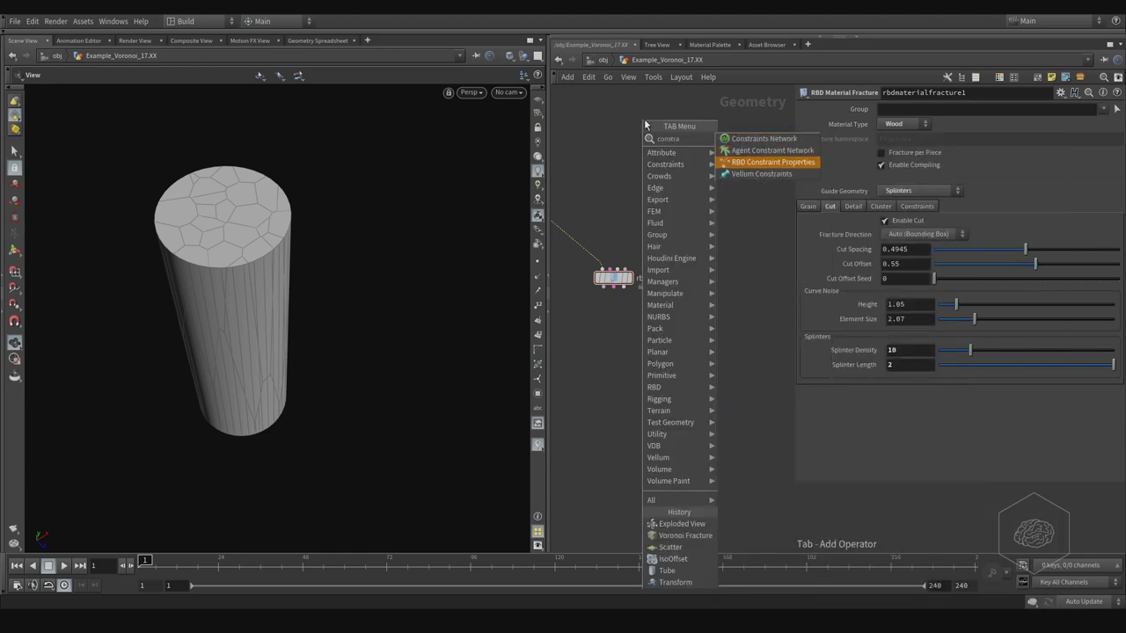
pyautogui.press('Return')
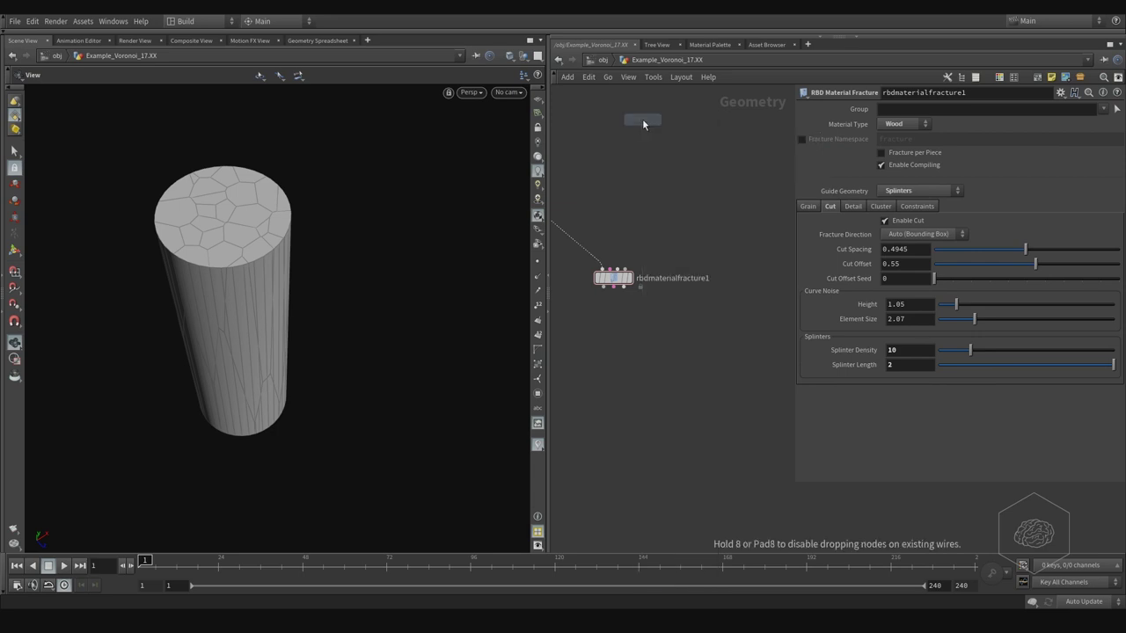
pyautogui.click(699, 193)
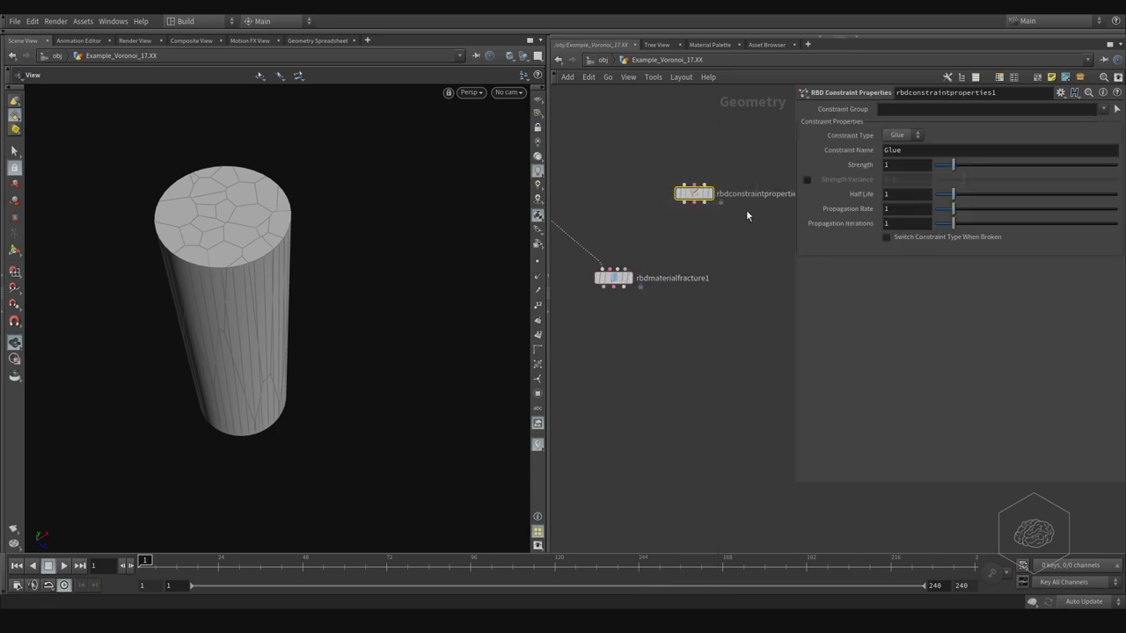
# Switch the constraint type to Soft to view its stiffness and damping settings, and return it to Glue.
pyautogui.click(901, 134)
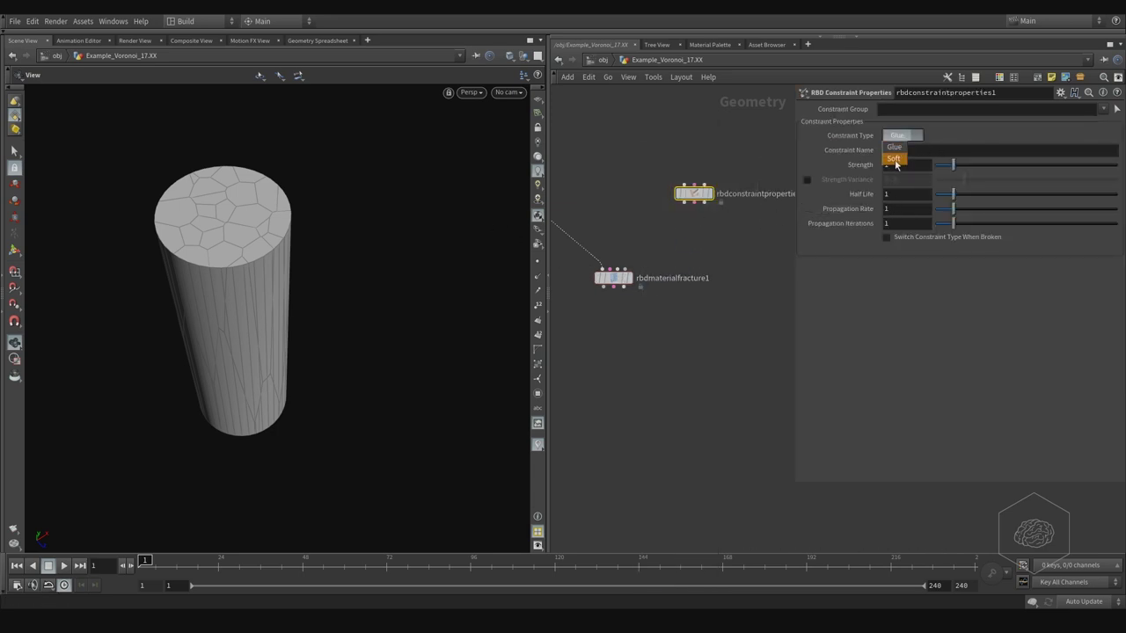
pyautogui.click(901, 134)
pyautogui.click(894, 158)
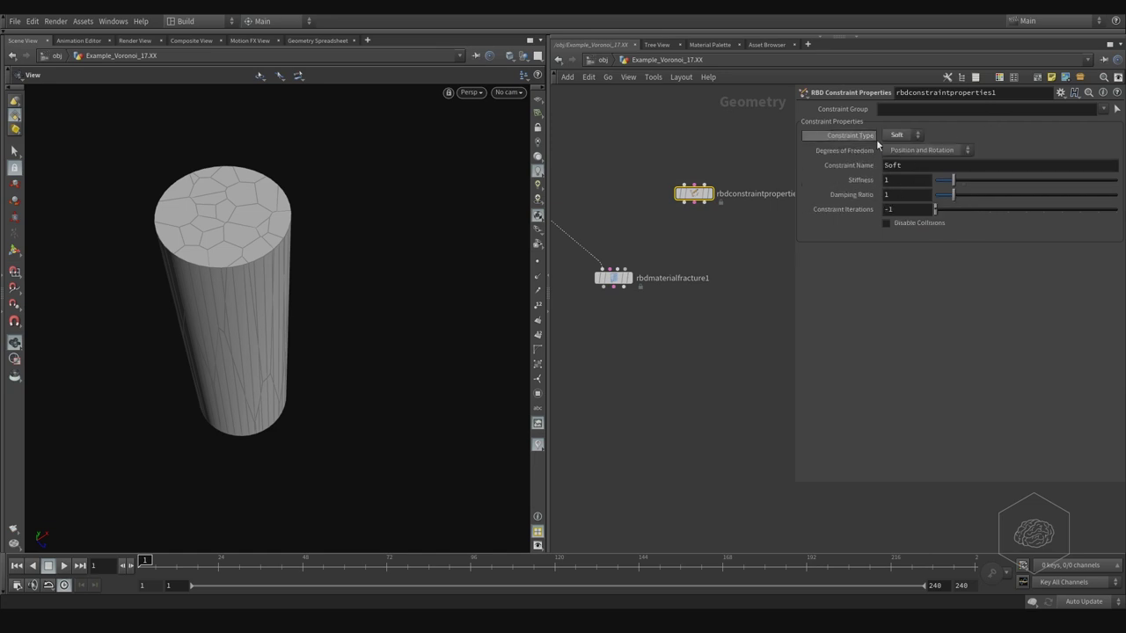
pyautogui.click(906, 138)
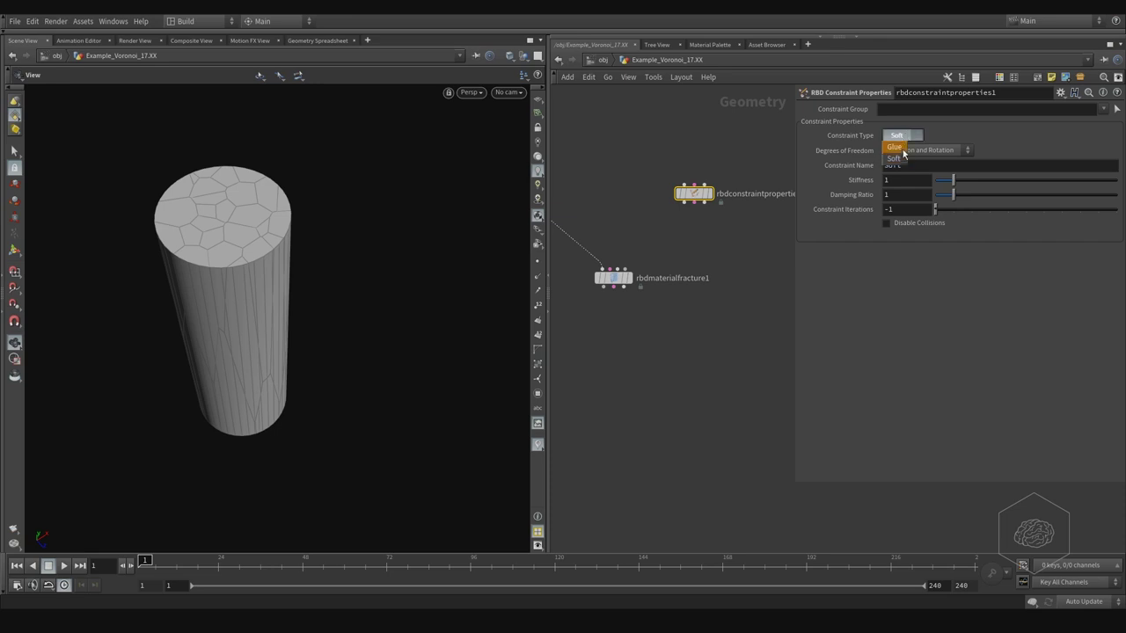
pyautogui.click(901, 139)
# Place the constraint properties node beside rbdmaterialfracture1 and shift the explodedview8 node to the right, below transform8.
pyautogui.moveTo(694, 195); pyautogui.dragTo(742, 281)
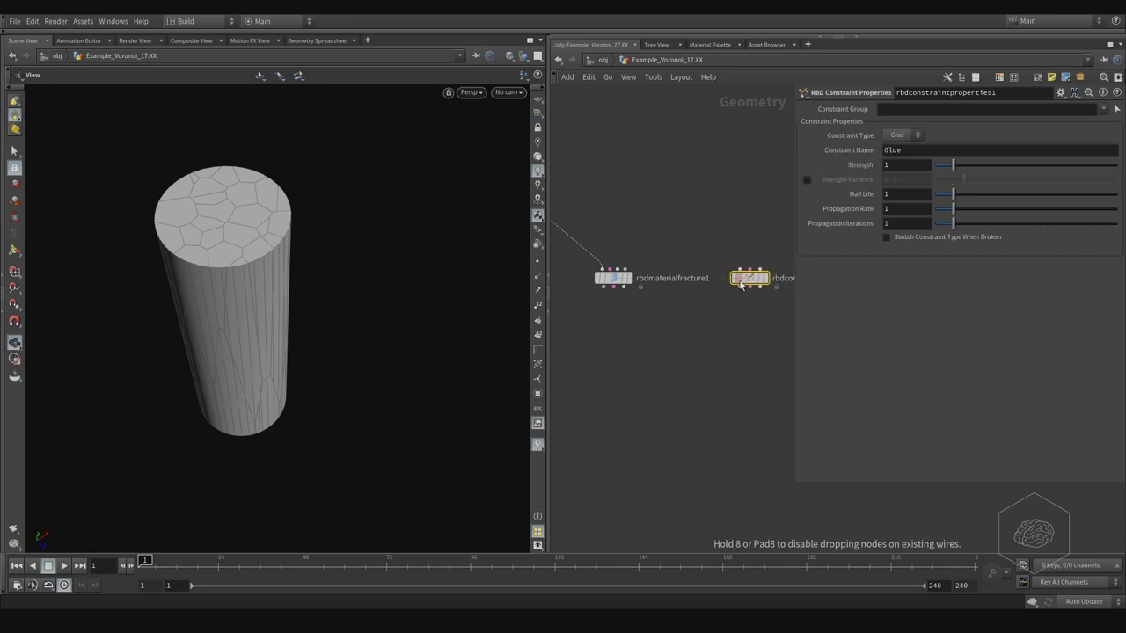
pyautogui.moveTo(716, 174); pyautogui.dragTo(754, 154, button='middle')
pyautogui.scroll(-3, 737, 171)
pyautogui.scroll(-2, 743, 167)
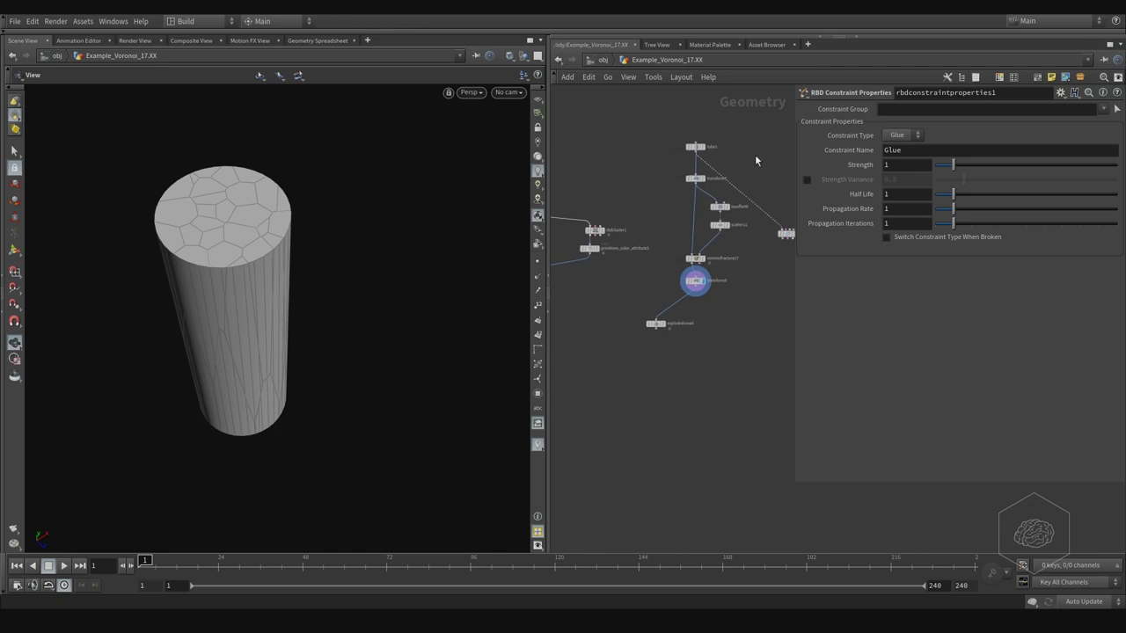
pyautogui.scroll(-2, 764, 149)
pyautogui.moveTo(686, 156); pyautogui.dragTo(733, 143, button='middle')
pyautogui.scroll(-3, 724, 141)
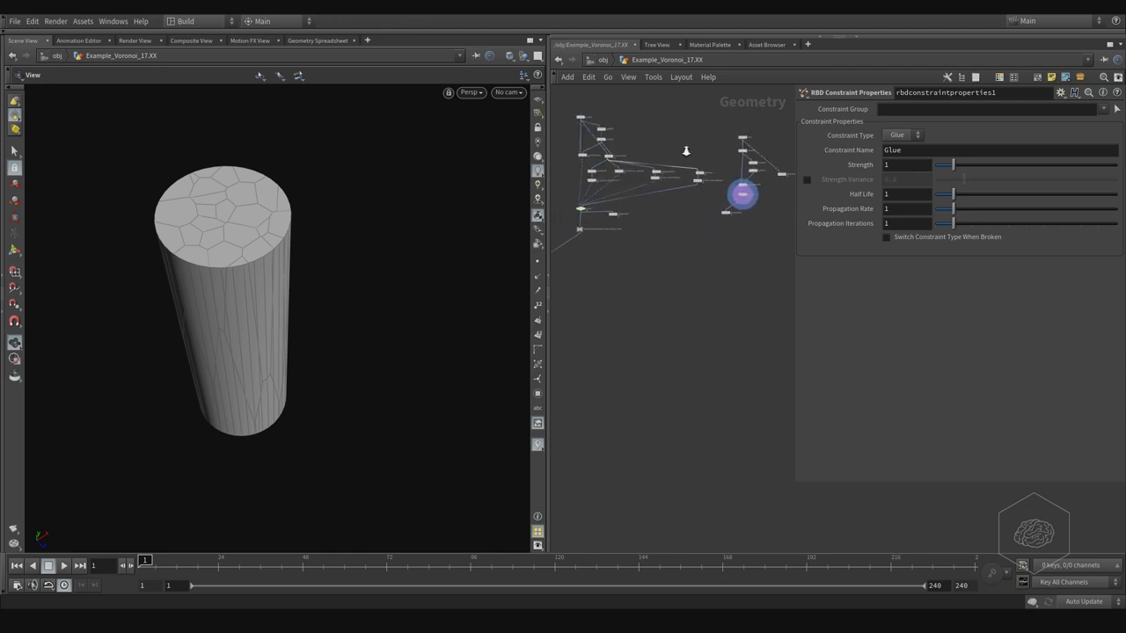
pyautogui.moveTo(728, 207)
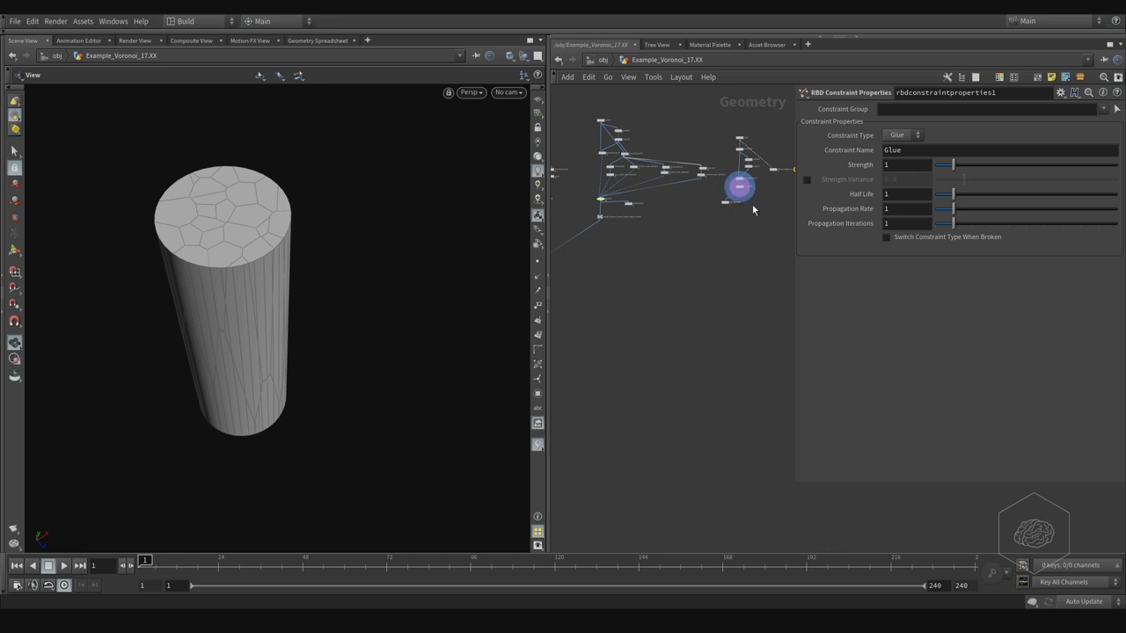
pyautogui.moveTo(728, 211); pyautogui.dragTo(779, 209)
# Start adding another node in the free space below transform8.
pyautogui.press('Tab')
pyautogui.moveTo(729, 220)
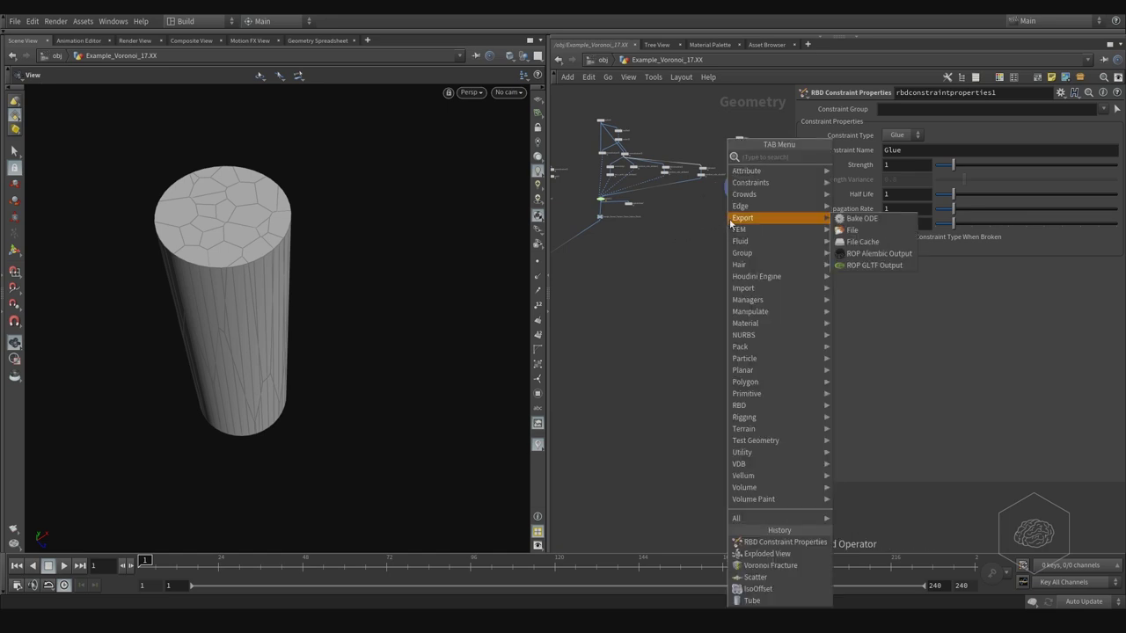
pyautogui.press('Return')
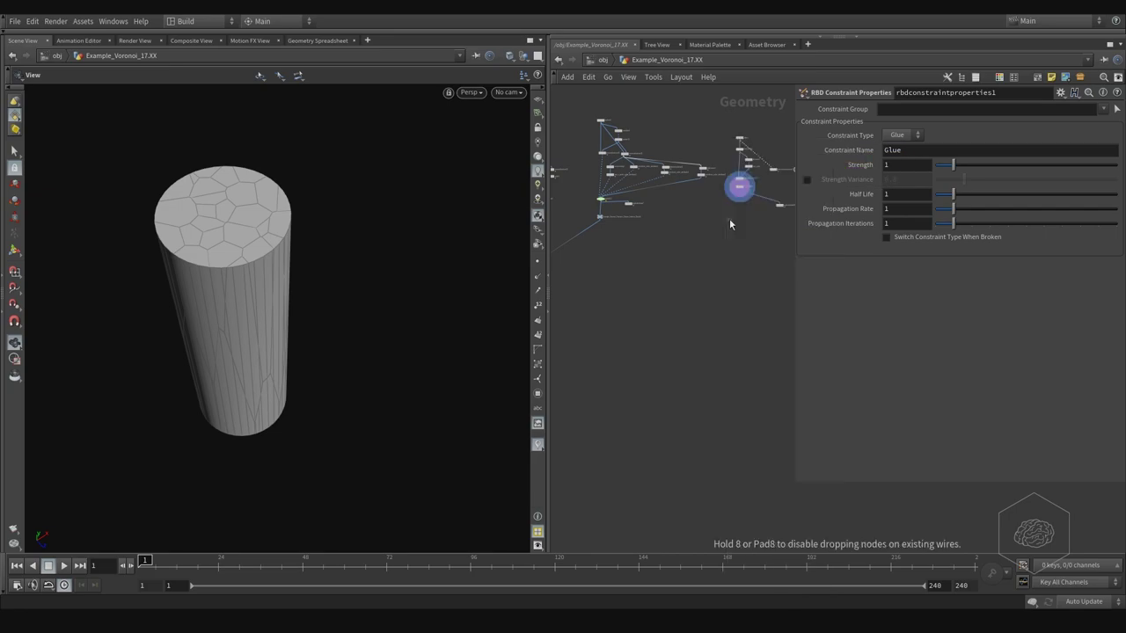